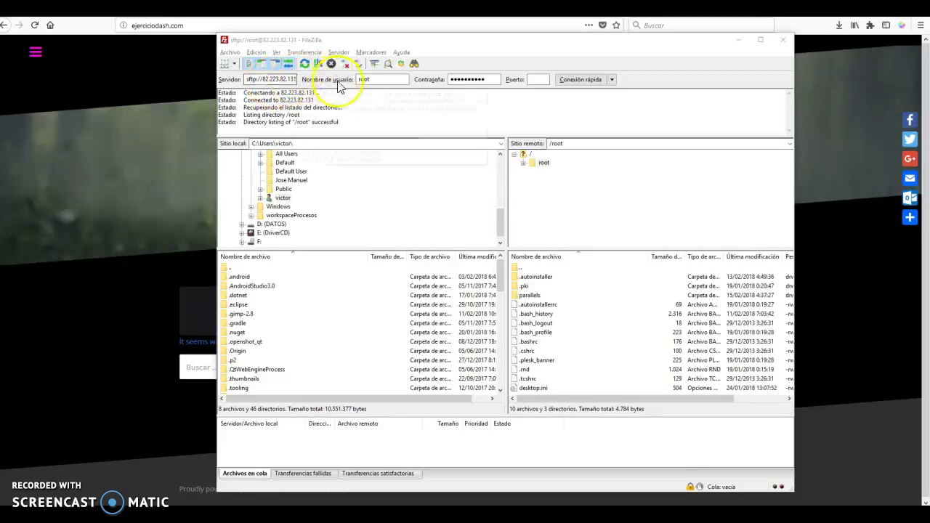
Navigate the remote pane to /var/www/vhosts and select the ejerciciodash.com folder
{"action": "triple_click", "coordinate": [561, 143]}
{"action": "type", "text": "/var/www/"}
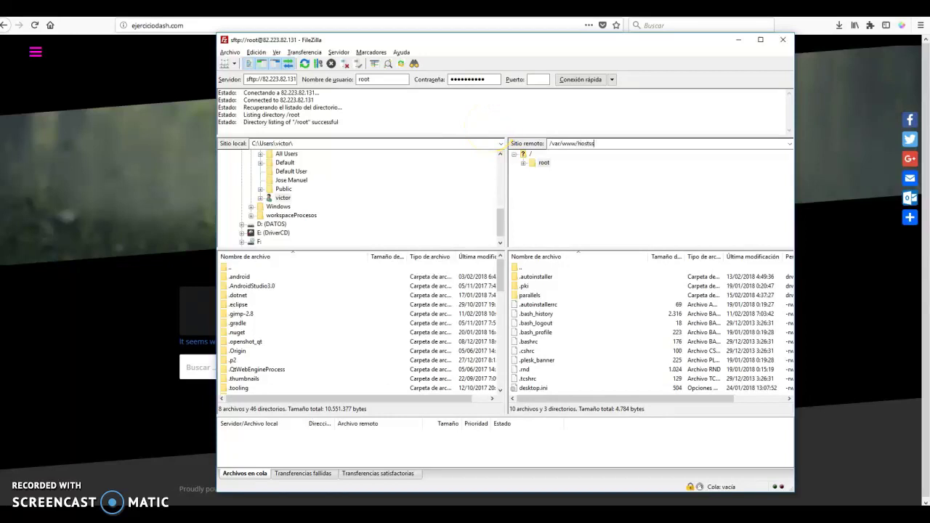
{"action": "key", "text": "Return"}
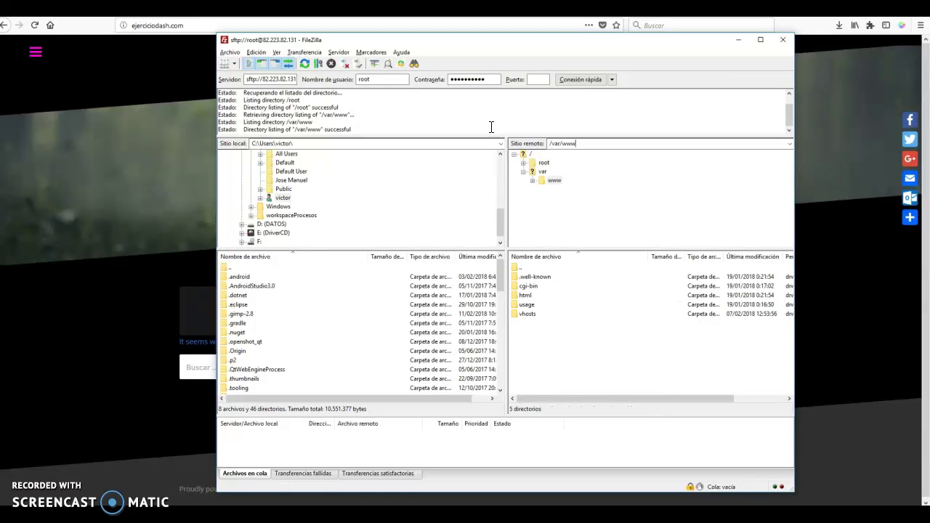
{"action": "left_click", "coordinate": [526, 313]}
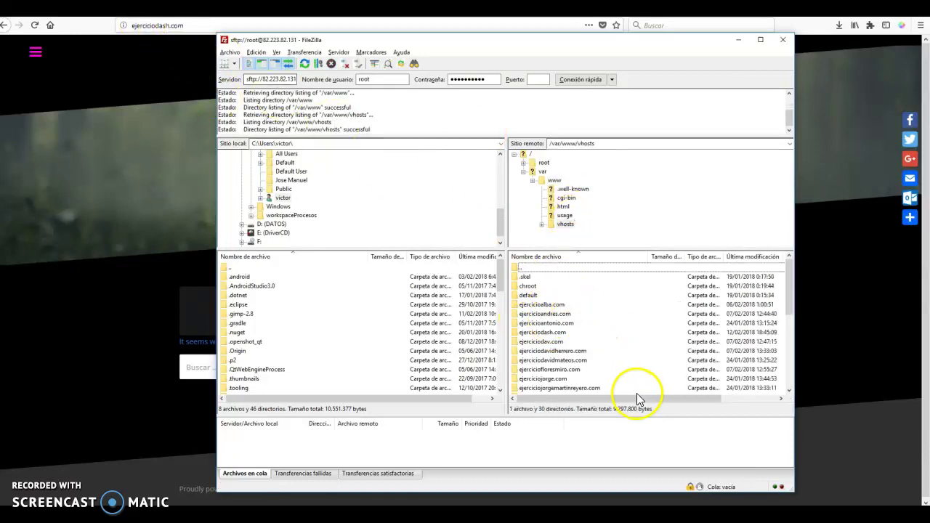
{"action": "left_click", "coordinate": [560, 333]}
Open remote httpdocs and select every WordPress item from wp-admin through xmlrpc.php
{"action": "double_click", "coordinate": [560, 334]}
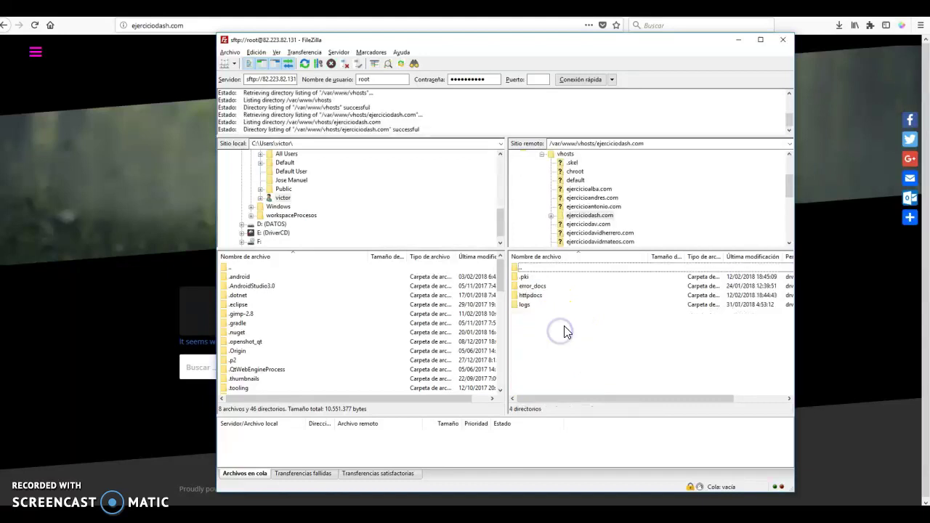
{"action": "double_click", "coordinate": [536, 295]}
{"action": "left_click", "coordinate": [538, 278]}
{"action": "scroll", "coordinate": [538, 279], "scroll_direction": "down", "scroll_amount": 3}
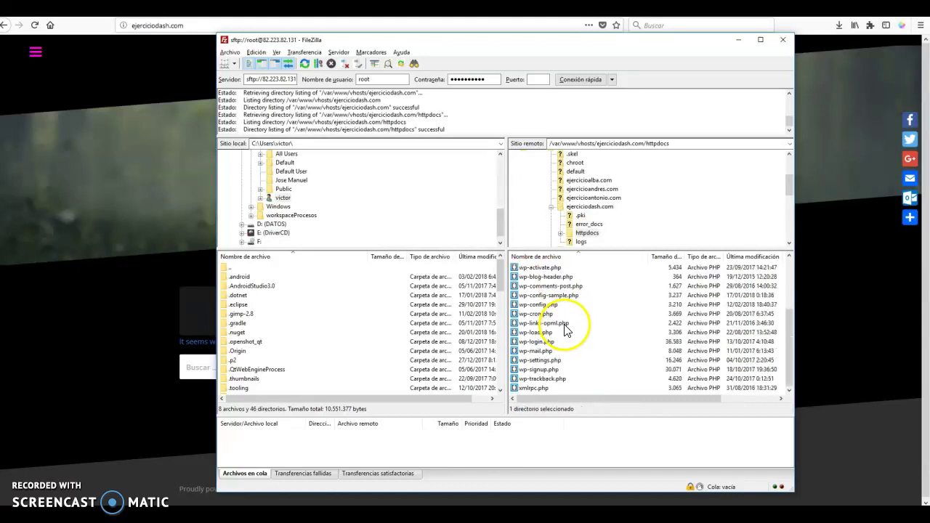
{"action": "left_click", "coordinate": [548, 388], "text": "shift"}
{"action": "scroll", "coordinate": [584, 345], "scroll_direction": "up", "scroll_amount": 3}
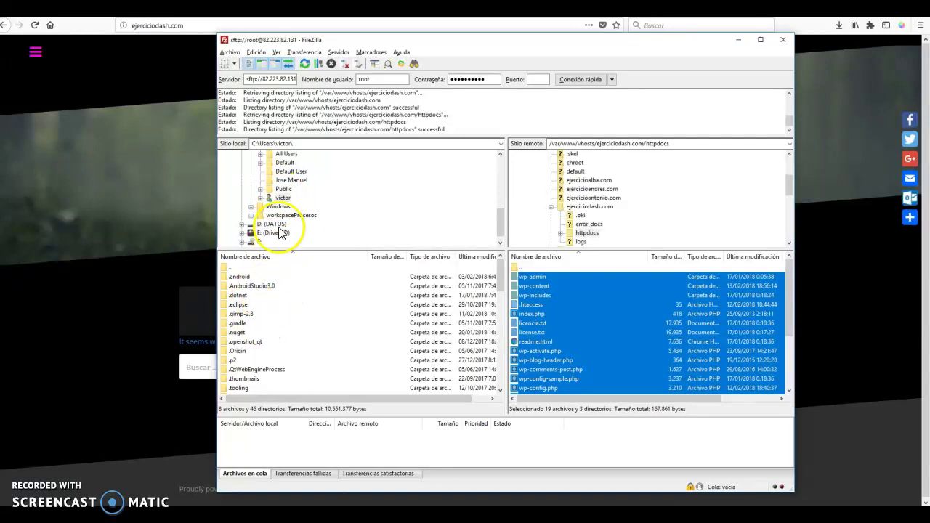
{"action": "left_click", "coordinate": [283, 197]}
{"action": "left_click", "coordinate": [240, 297]}
{"action": "scroll", "coordinate": [247, 327], "scroll_direction": "down", "scroll_amount": 4}
{"action": "double_click", "coordinate": [243, 369]}
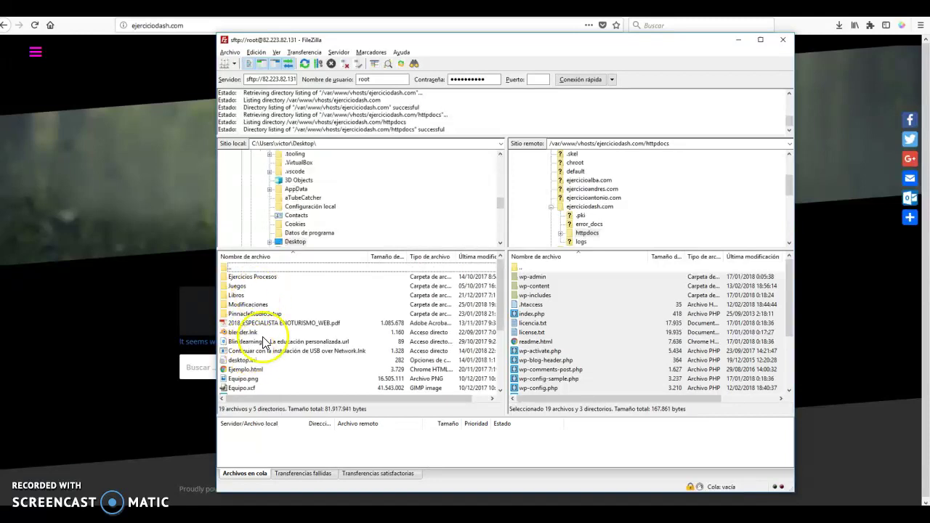
{"action": "scroll", "coordinate": [341, 196], "scroll_direction": "up", "scroll_amount": 4}
{"action": "left_click", "coordinate": [316, 146]}
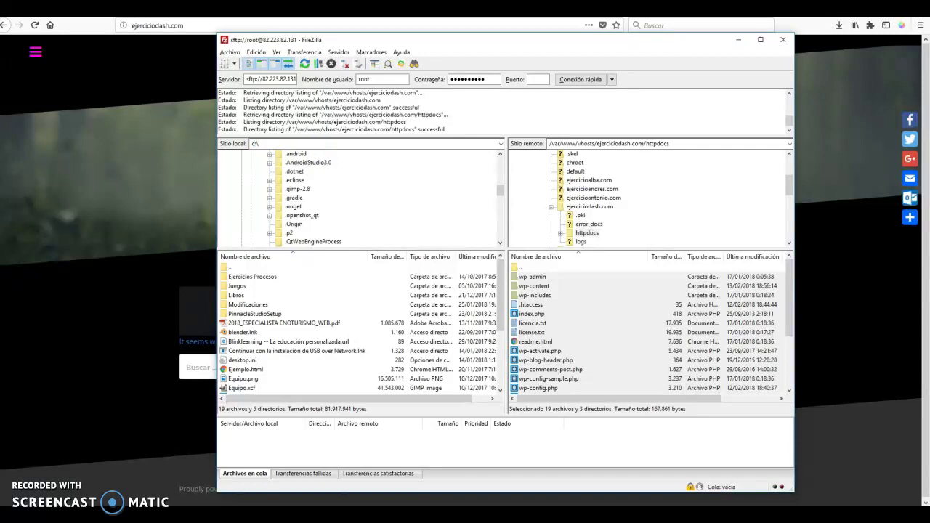
{"action": "key", "text": "Return"}
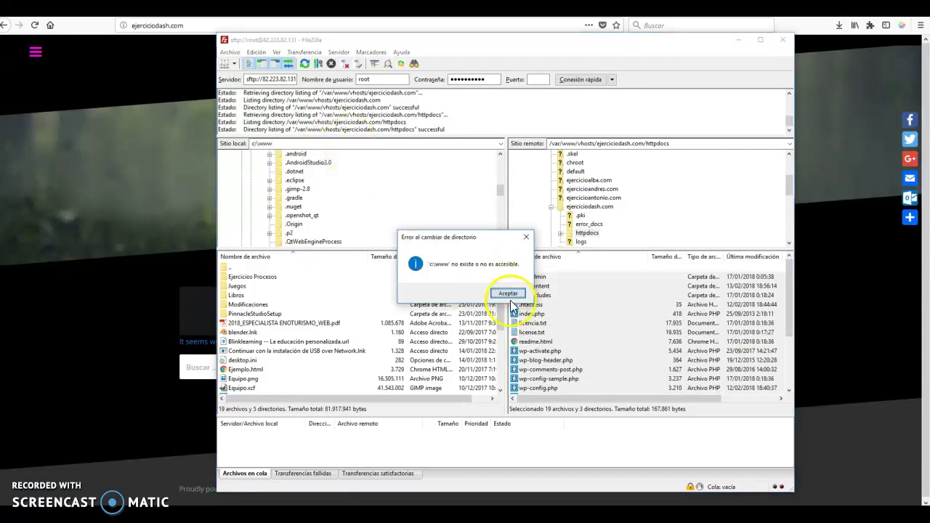
Dismiss the missing-folder error and switch the local pane to C:\
{"action": "left_click", "coordinate": [500, 295]}
{"action": "type", "text": "c:\\"}
{"action": "key", "text": "Return"}
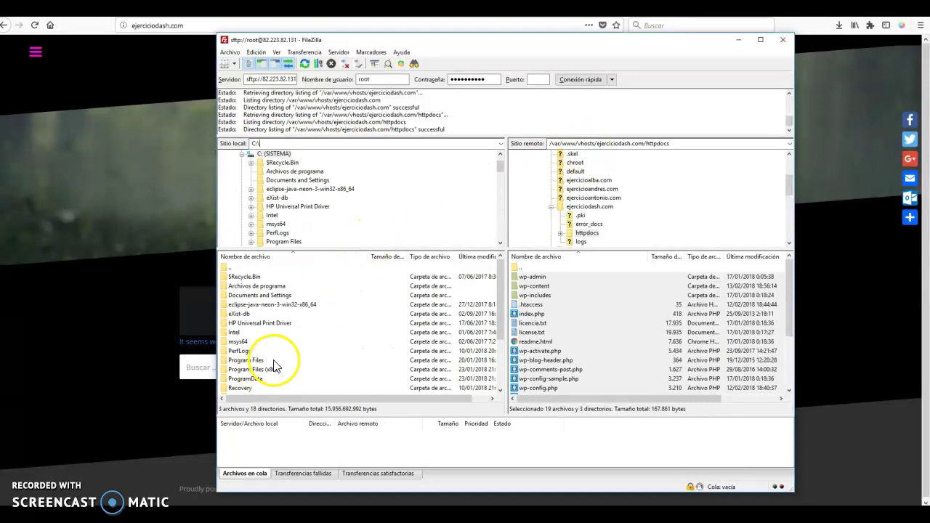
{"action": "left_click", "coordinate": [275, 360]}
{"action": "scroll", "coordinate": [285, 372], "scroll_direction": "down", "scroll_amount": 3}
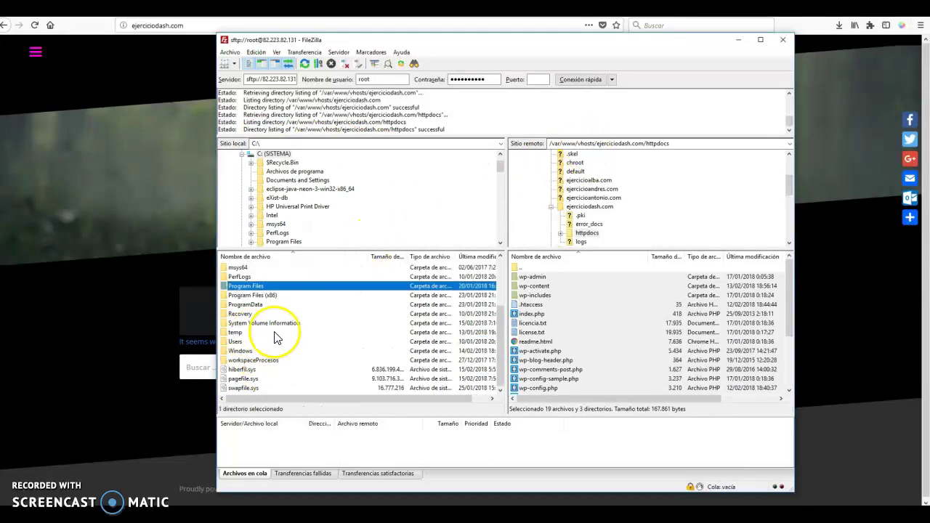
{"action": "left_click", "coordinate": [284, 143]}
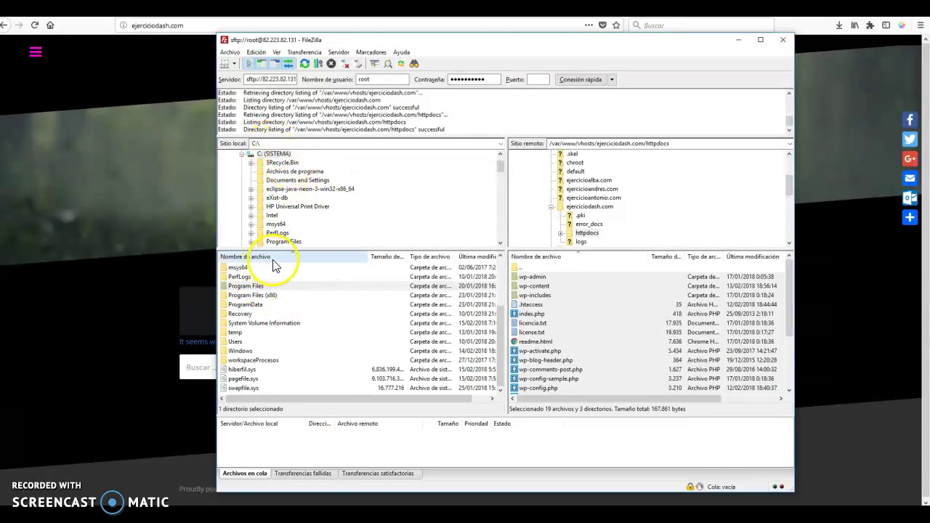
Create a folder named backup on C: and open it
{"action": "right_click", "coordinate": [284, 154]}
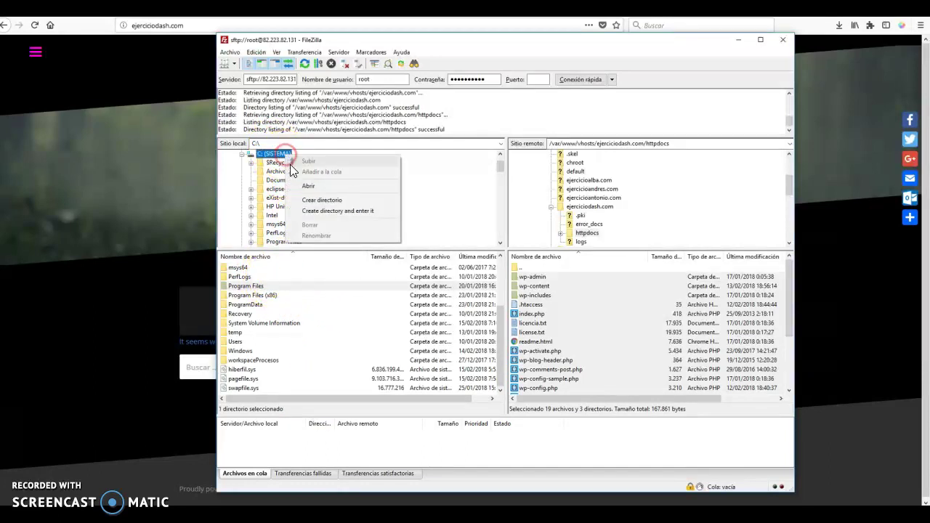
{"action": "left_click", "coordinate": [322, 200]}
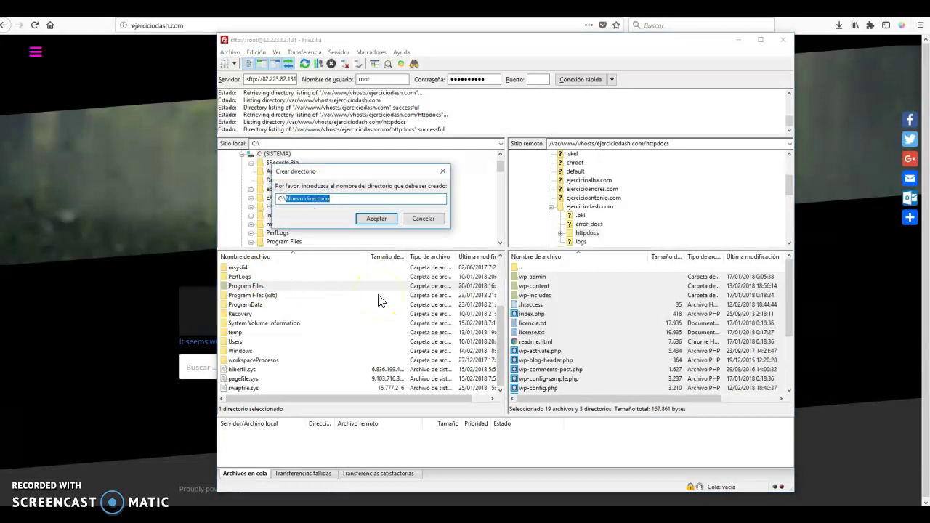
{"action": "type", "text": "backup"}
{"action": "key", "text": "Return"}
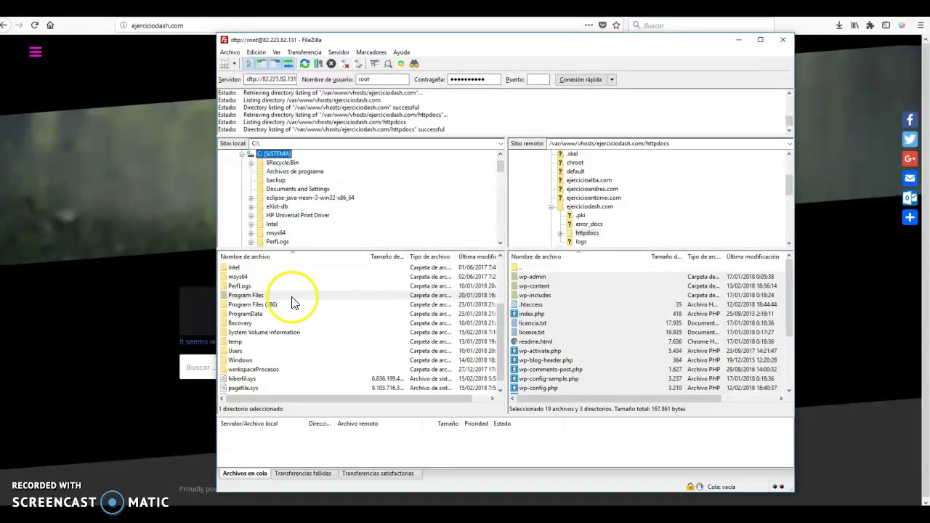
{"action": "left_click", "coordinate": [248, 279]}
{"action": "double_click", "coordinate": [251, 296]}
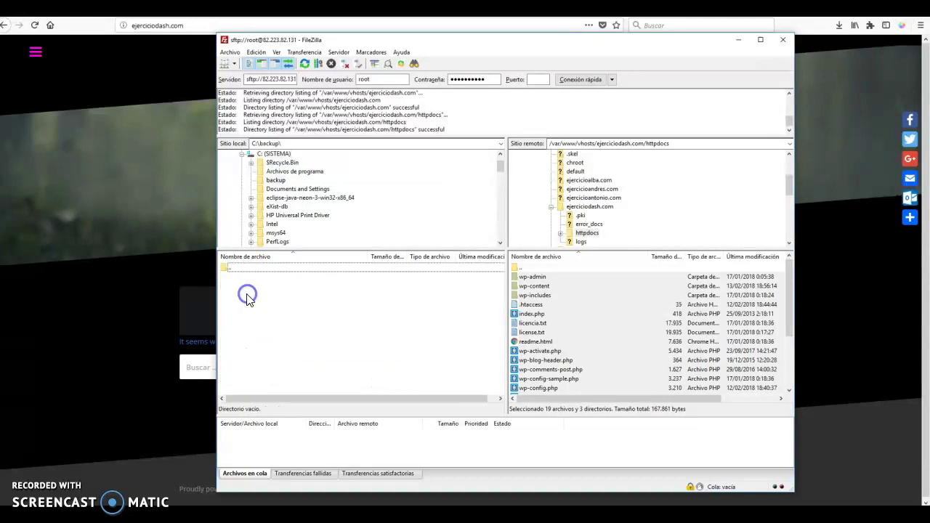
Download the selected WordPress files into C:\backup and inspect the remote wp-config.php
{"action": "left_click_drag", "start_coordinate": [489, 332], "coordinate": [348, 328]}
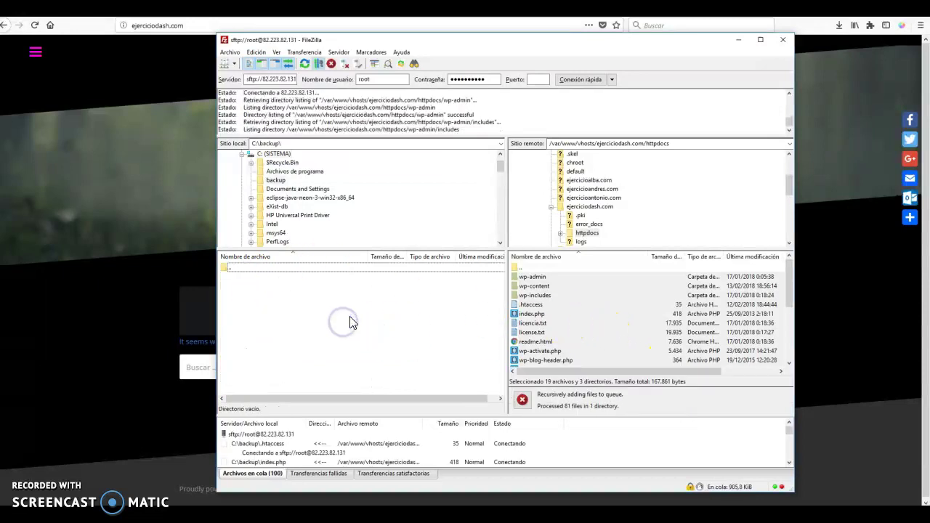
{"action": "left_click", "coordinate": [553, 336]}
{"action": "scroll", "coordinate": [567, 337], "scroll_direction": "down", "scroll_amount": 2}
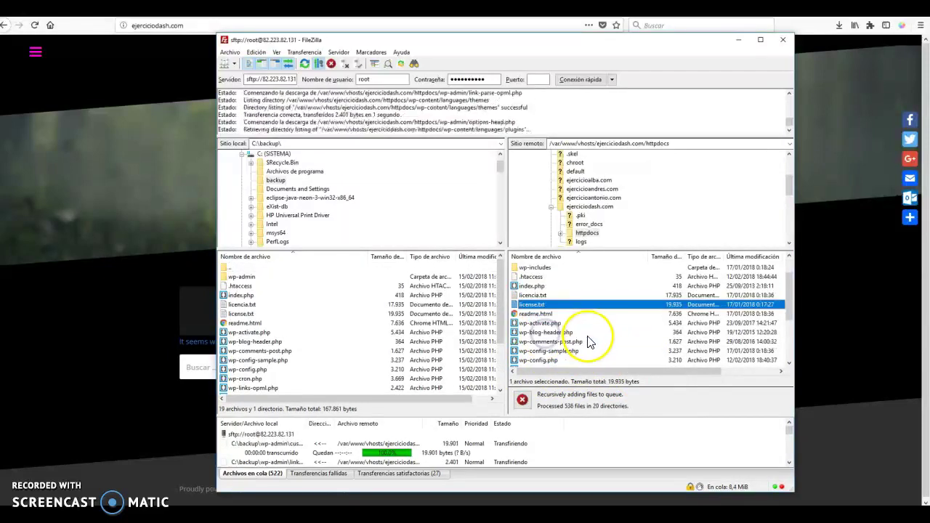
{"action": "left_click", "coordinate": [546, 334]}
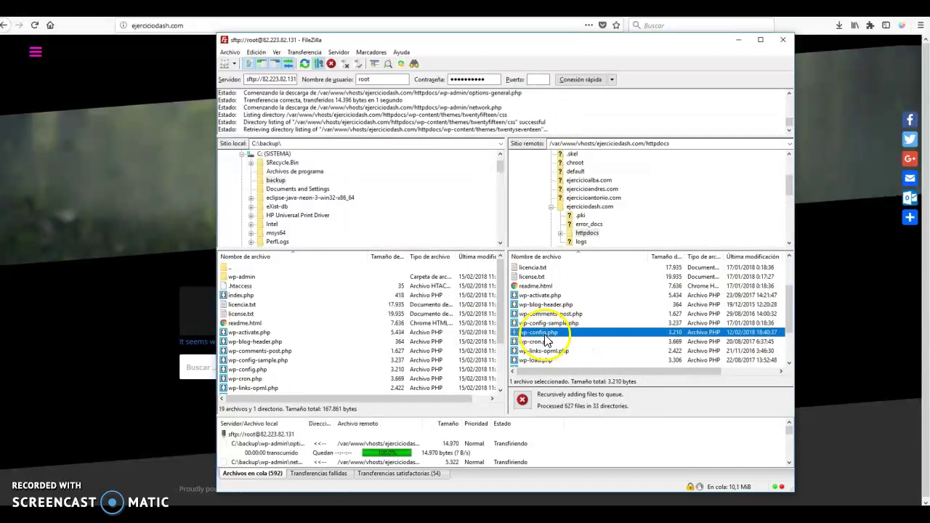
{"action": "right_click", "coordinate": [557, 336]}
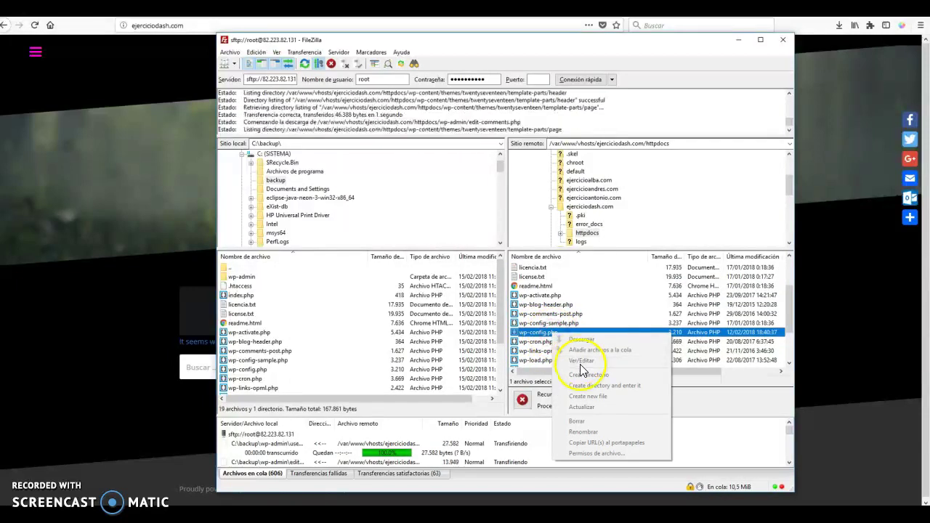
{"action": "left_click", "coordinate": [539, 333]}
{"action": "right_click", "coordinate": [545, 338]}
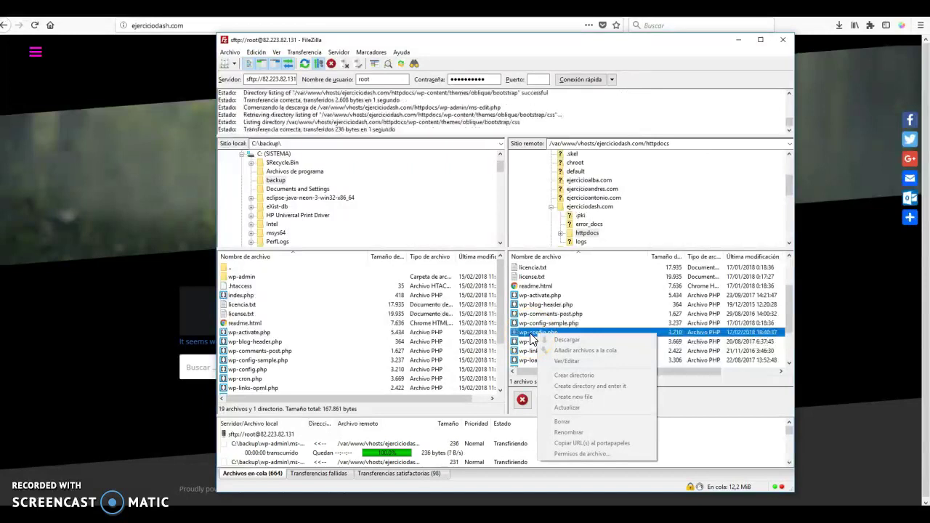
Open the downloaded local wp-config.php in Notepad
{"action": "left_click", "coordinate": [250, 369]}
{"action": "right_click", "coordinate": [266, 370]}
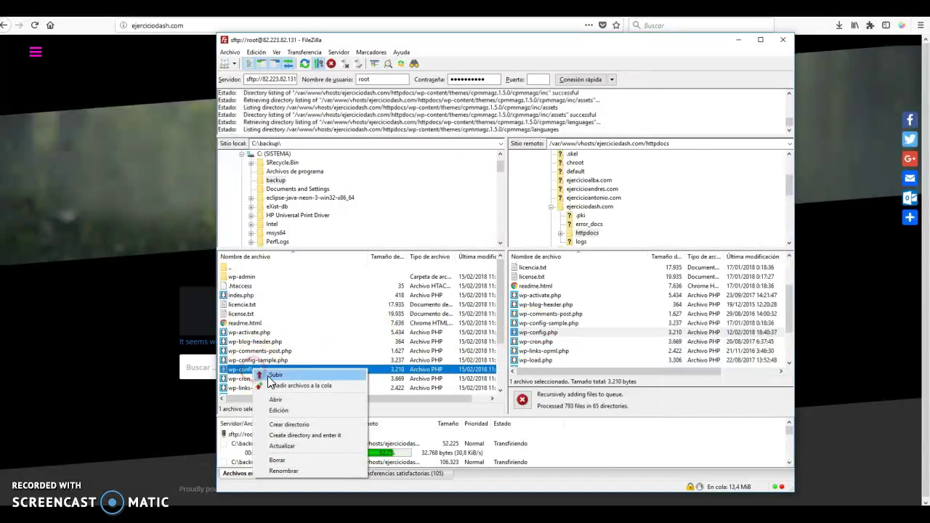
{"action": "left_click", "coordinate": [279, 400]}
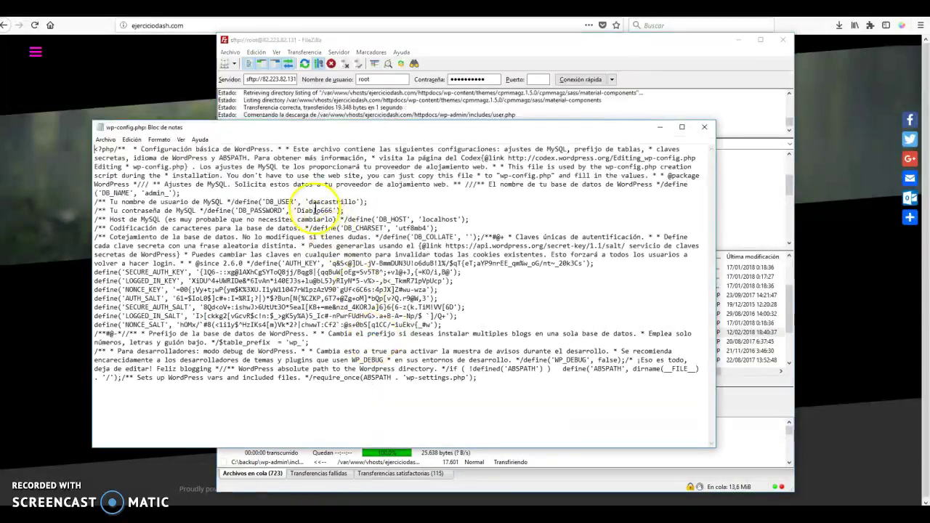
Copy the DB_USER value from wp-config.php for SQLyog's username field
{"action": "left_click_drag", "start_coordinate": [309, 202], "coordinate": [363, 203]}
{"action": "right_click", "coordinate": [348, 205]}
{"action": "left_click", "coordinate": [348, 231]}
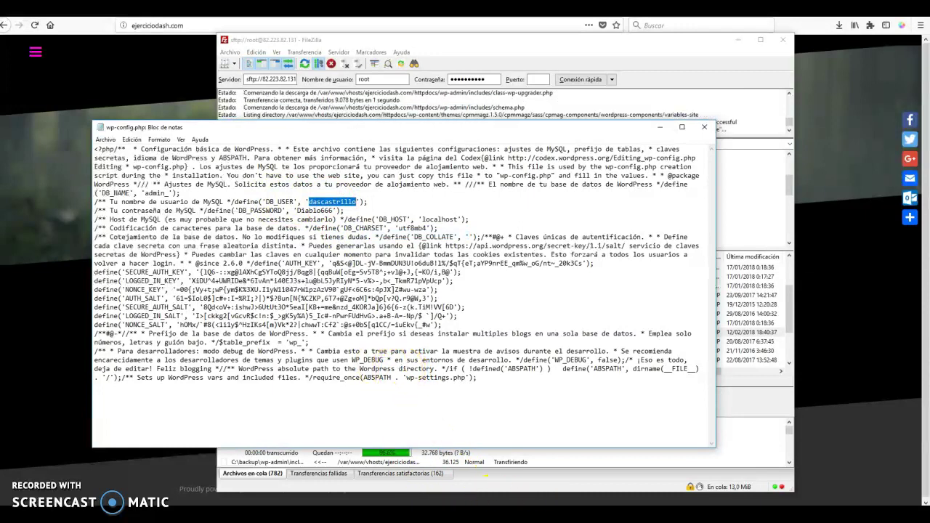
{"action": "key", "text": "alt+F4"}
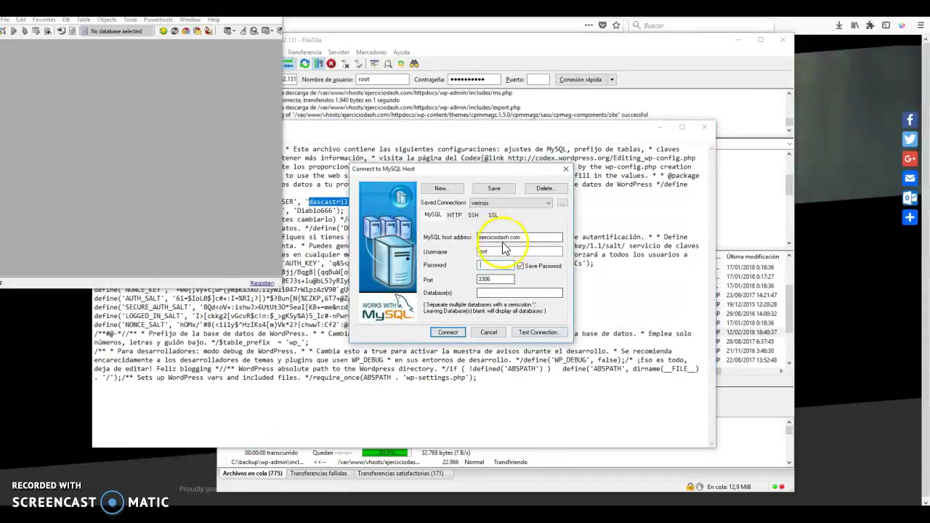
{"action": "left_click", "coordinate": [441, 251]}
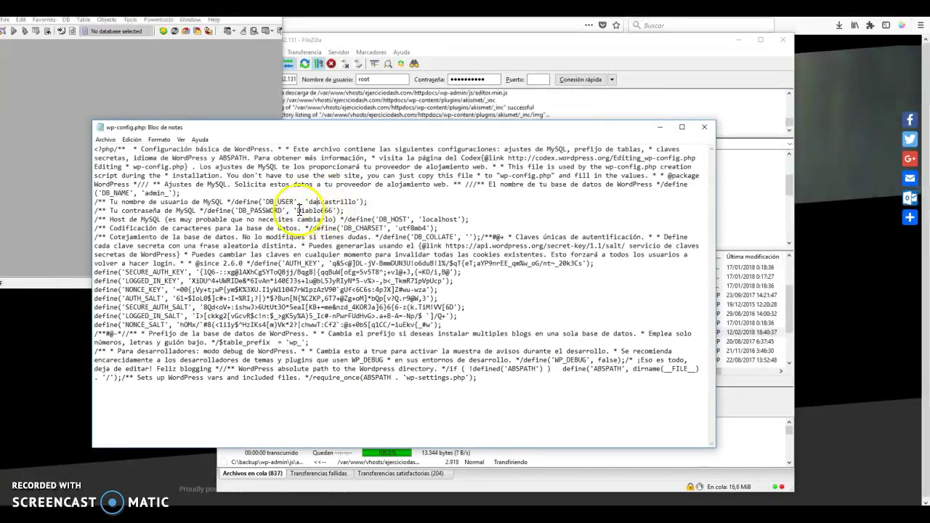
Fill the connection password from wp-config.php and select the ejerciciodash.com host address
{"action": "left_click_drag", "start_coordinate": [297, 210], "coordinate": [336, 210]}
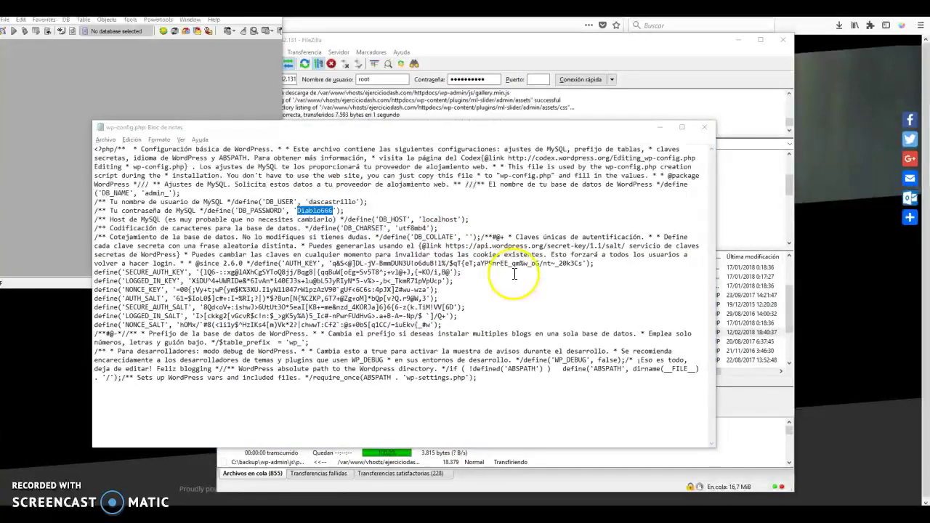
{"action": "key", "text": "alt+Tab"}
{"action": "left_click", "coordinate": [572, 176]}
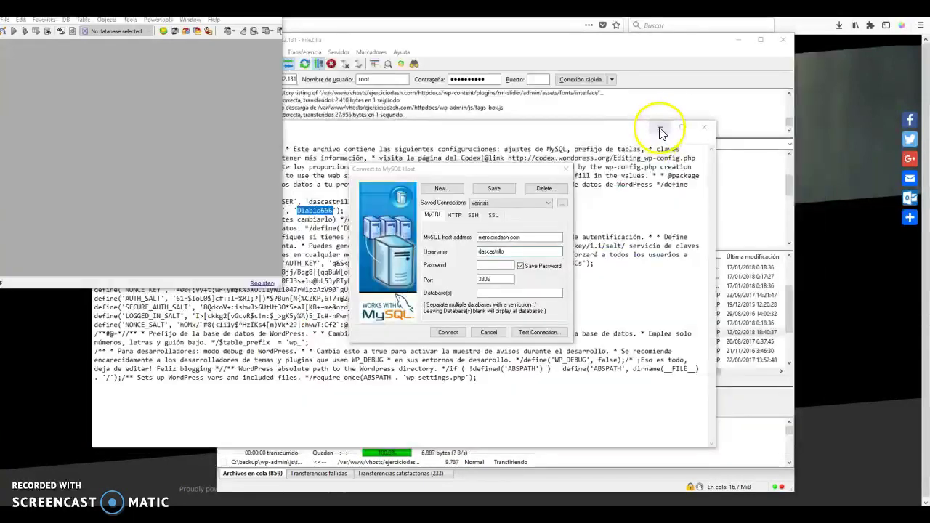
{"action": "left_click", "coordinate": [495, 268]}
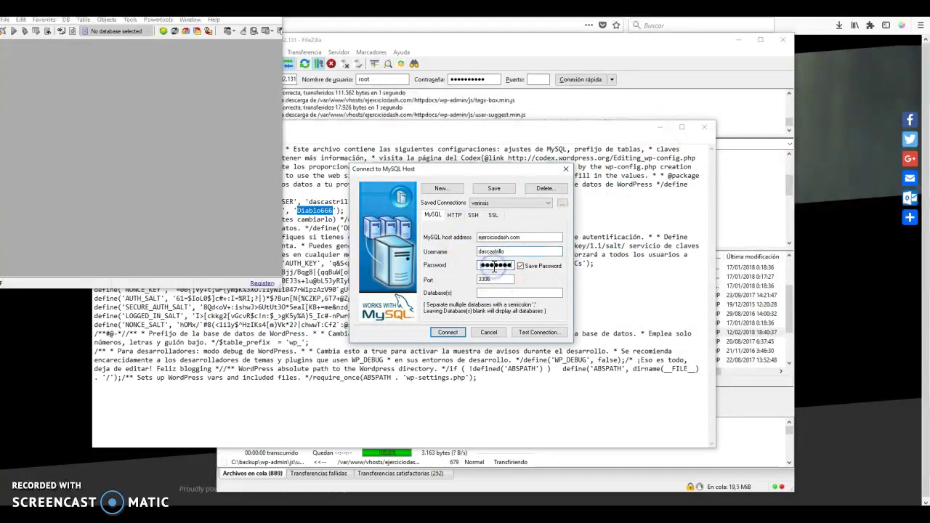
{"action": "left_click", "coordinate": [320, 219]}
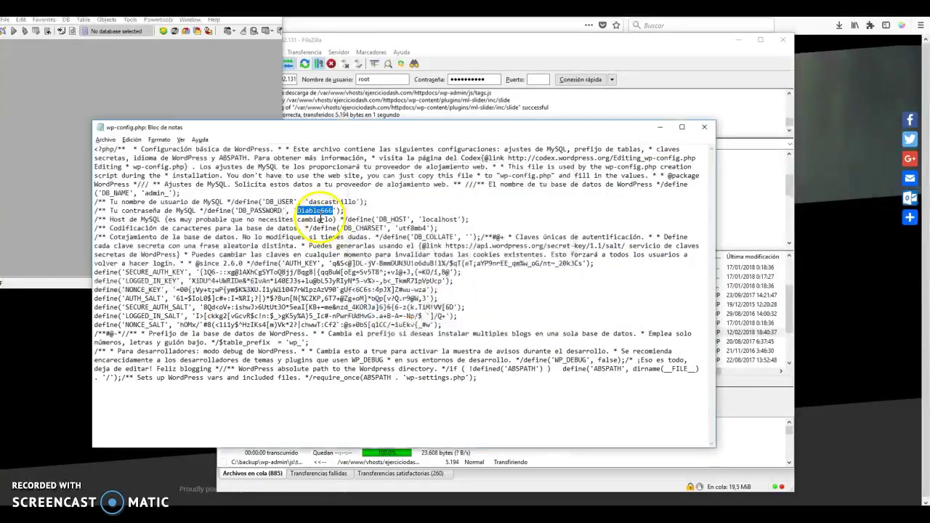
{"action": "left_click_drag", "start_coordinate": [422, 219], "coordinate": [459, 219]}
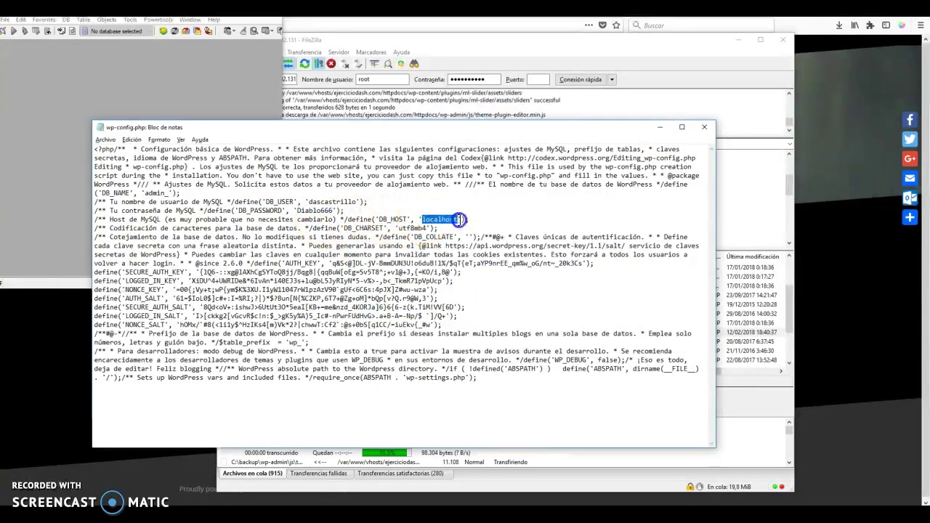
{"action": "key", "text": "alt+Tab"}
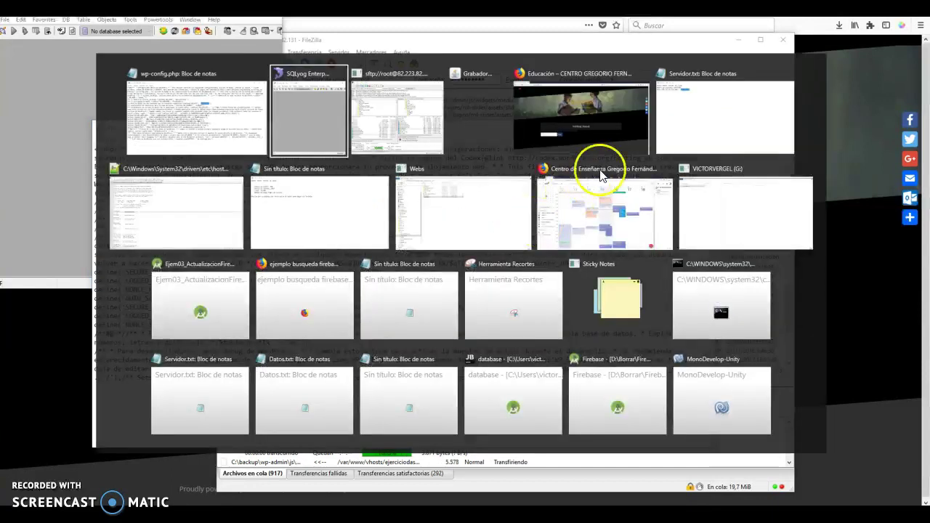
{"action": "left_click", "coordinate": [587, 182]}
{"action": "left_click_drag", "start_coordinate": [531, 239], "coordinate": [451, 240]}
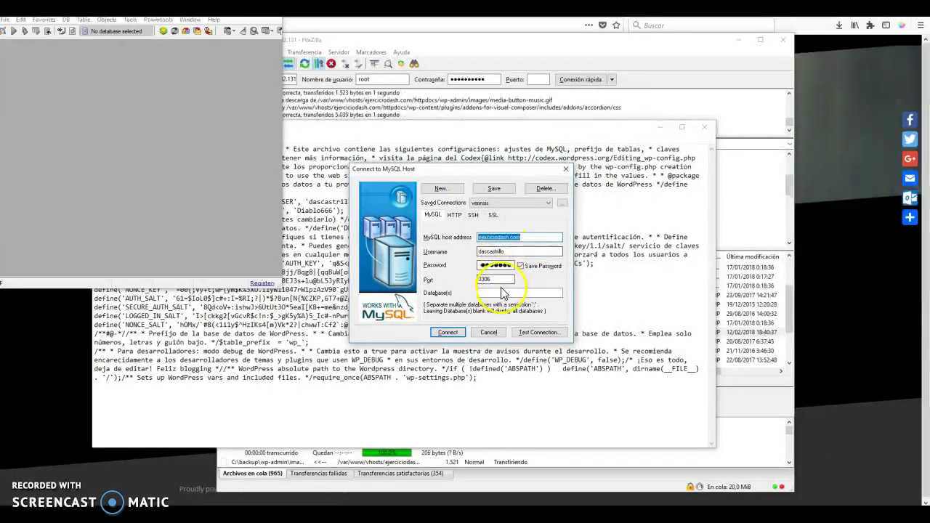
Paste admin_ as the database name, then test and connect
{"action": "left_click", "coordinate": [326, 254]}
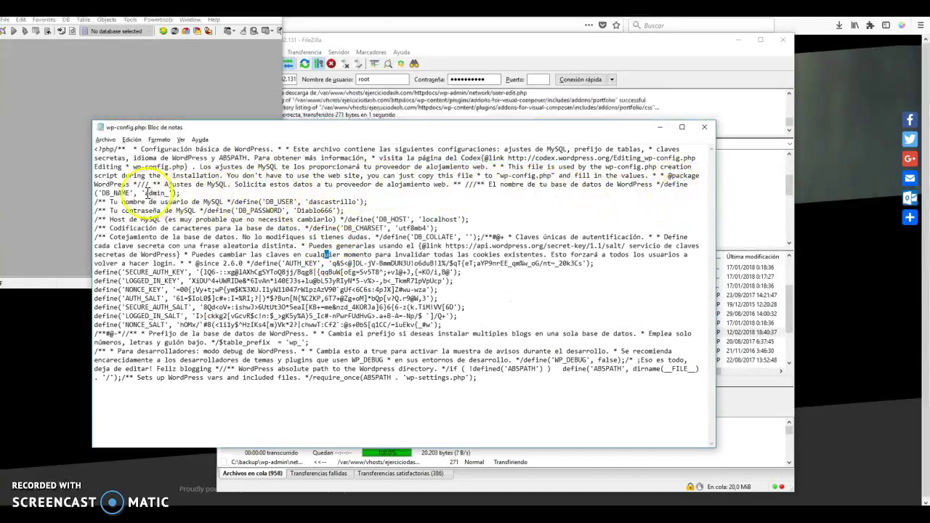
{"action": "left_click_drag", "start_coordinate": [145, 193], "coordinate": [166, 194]}
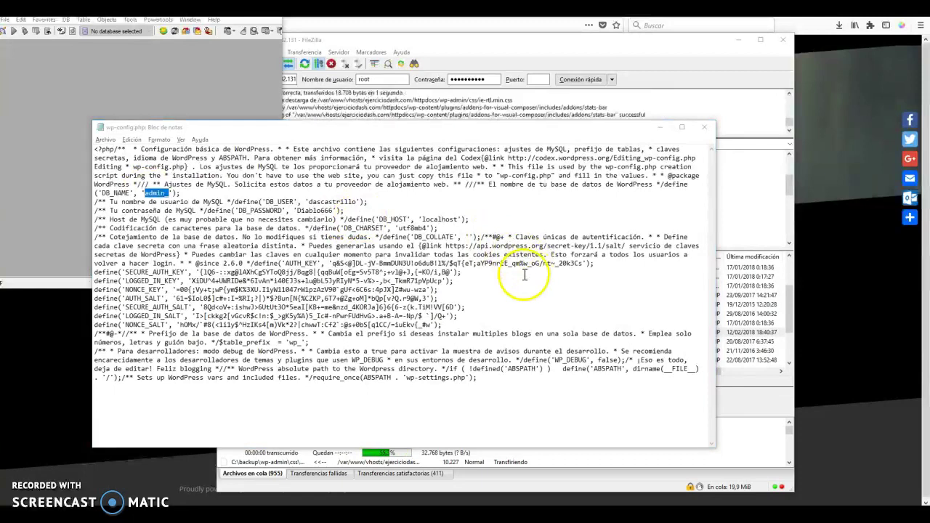
{"action": "left_click", "coordinate": [514, 292]}
{"action": "key", "text": "ctrl+v"}
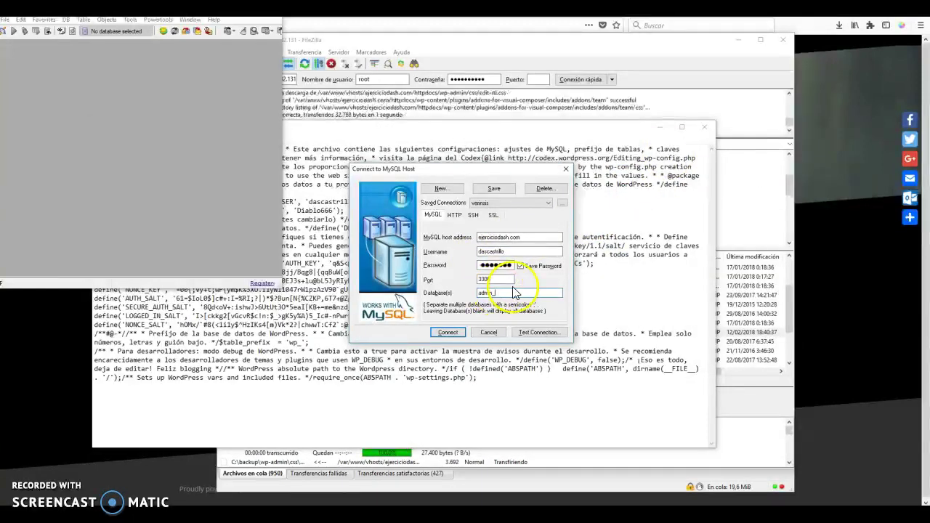
{"action": "left_click", "coordinate": [532, 333]}
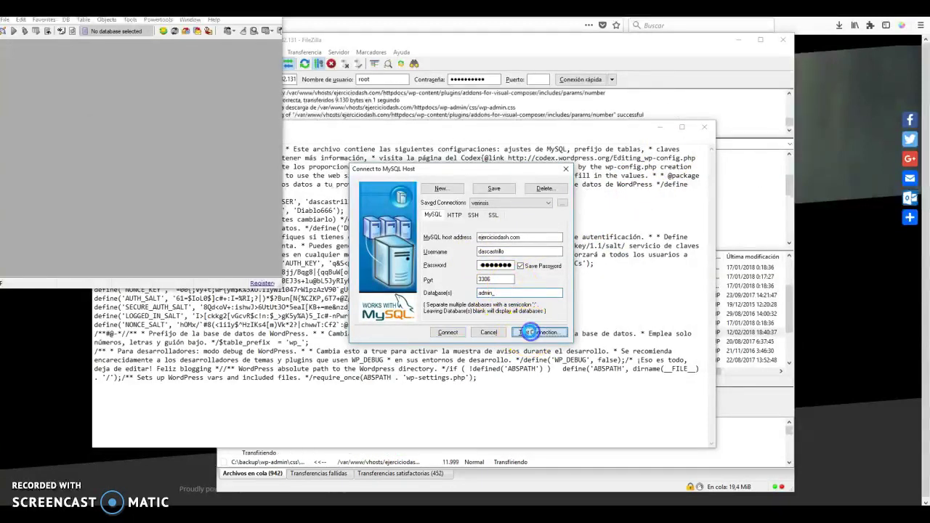
{"action": "left_click", "coordinate": [450, 332]}
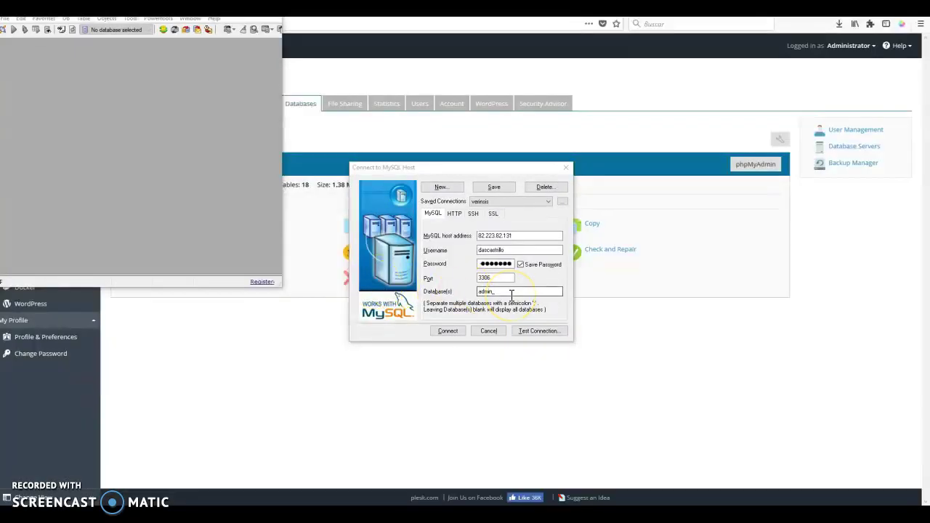
Set the host to 82.223.82.131 on port 3306 and close the SQLyog connection window
{"action": "left_click", "coordinate": [531, 248]}
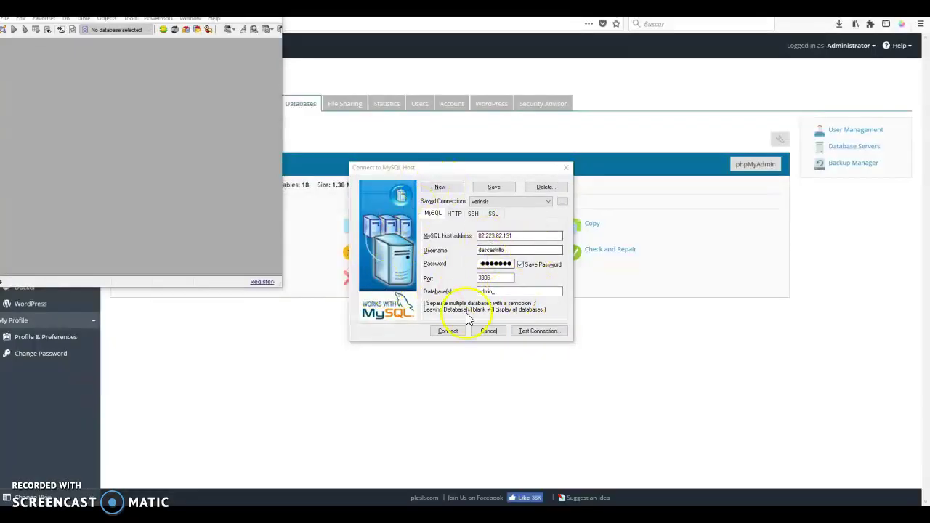
{"action": "double_click", "coordinate": [499, 278]}
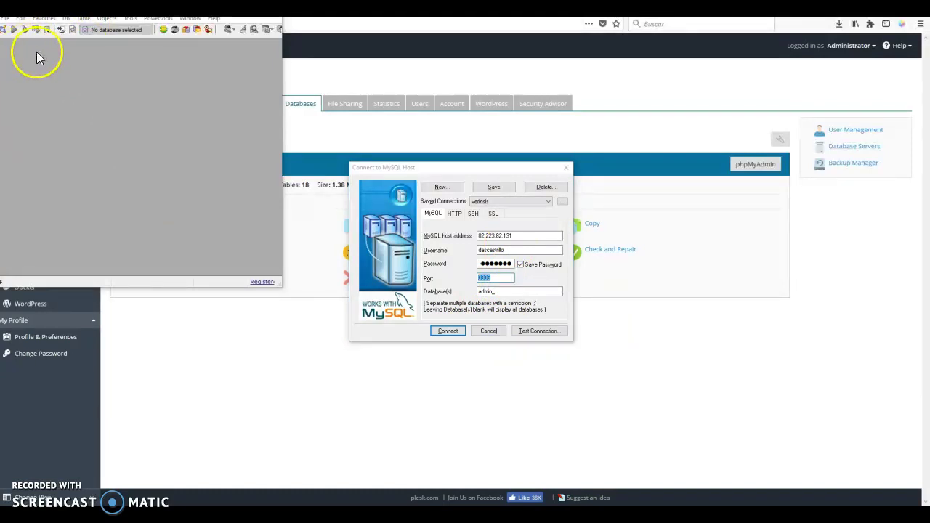
{"action": "left_click", "coordinate": [351, 143]}
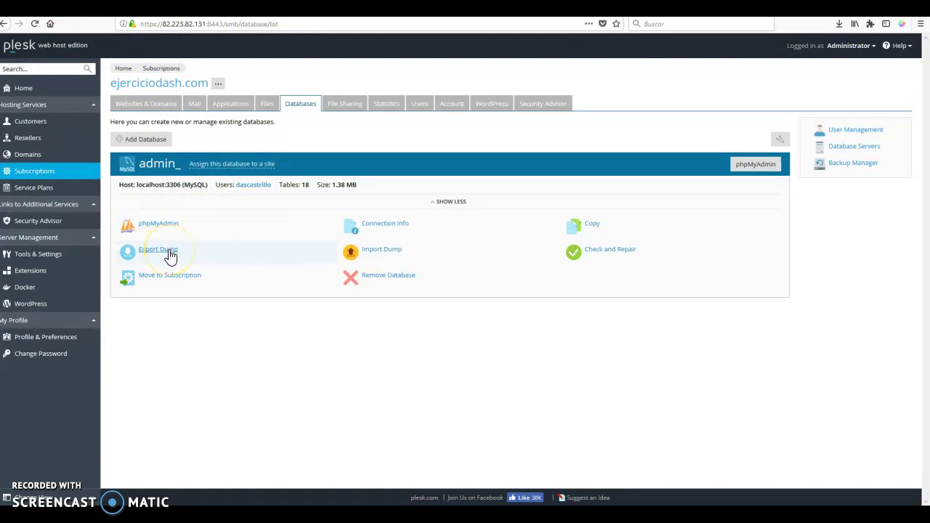
Export a dump of the admin_ database into the httpdocs folder
{"action": "left_click", "coordinate": [168, 254]}
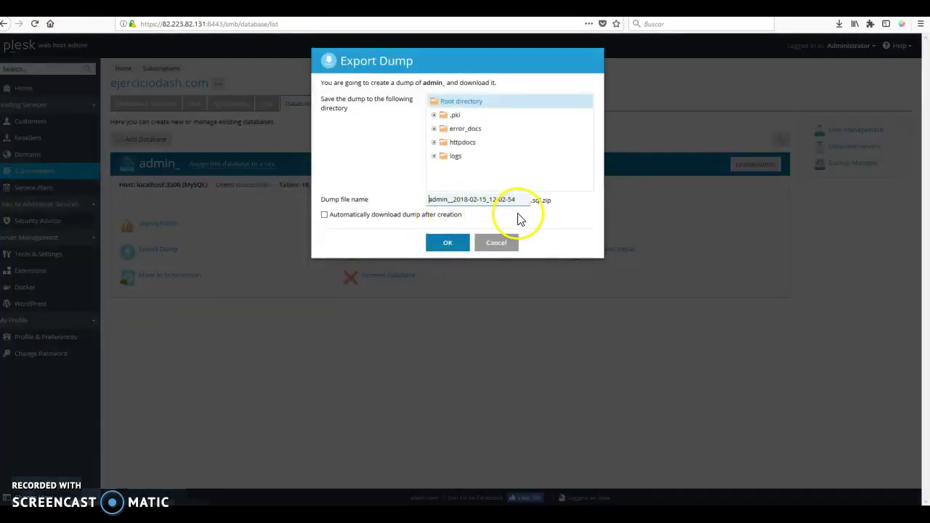
{"action": "left_click", "coordinate": [471, 144]}
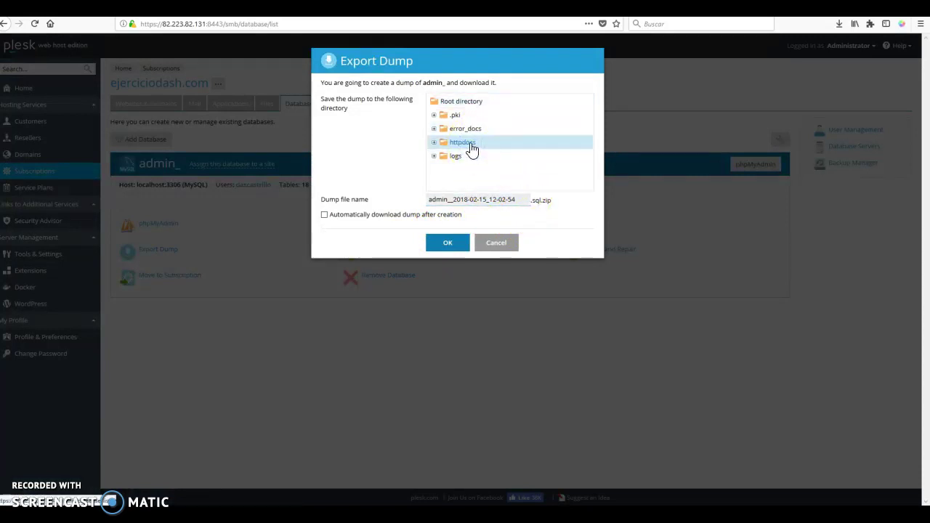
{"action": "double_click", "coordinate": [483, 148]}
{"action": "left_click", "coordinate": [449, 243]}
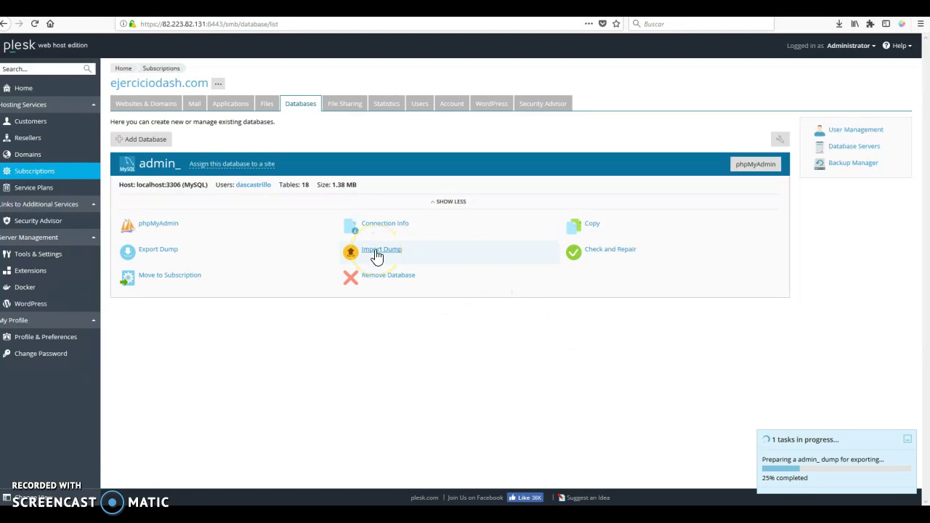
{"action": "left_click", "coordinate": [161, 227]}
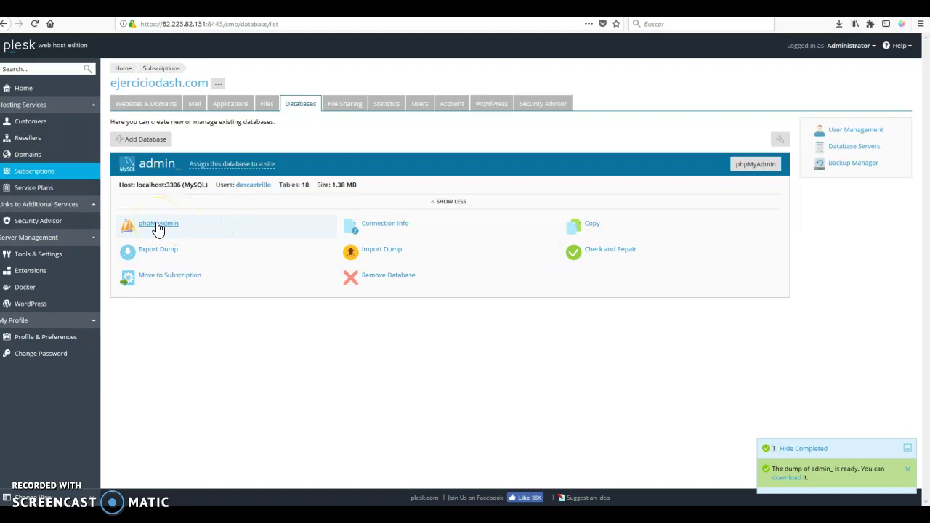
Download the admin_ dump zip and show it in its Downloads folder
{"action": "left_click", "coordinate": [779, 468]}
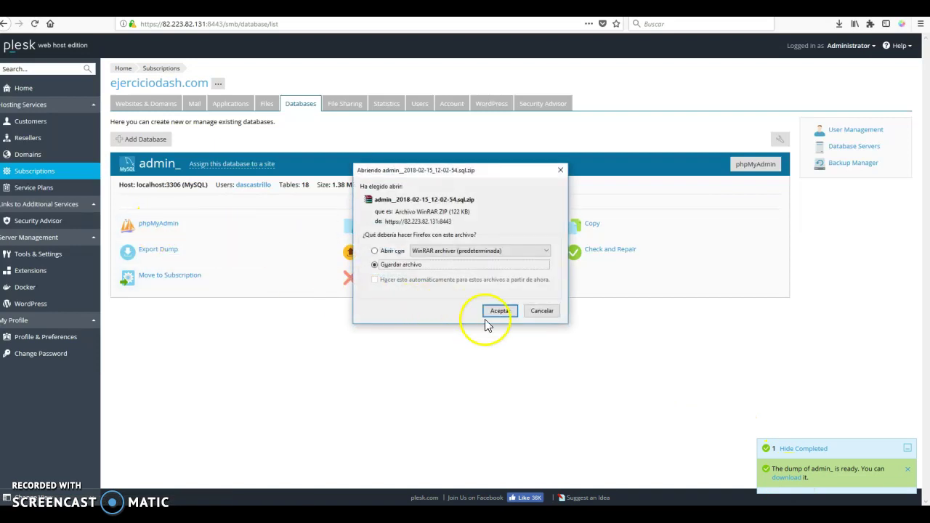
{"action": "left_click", "coordinate": [499, 312]}
{"action": "left_click", "coordinate": [155, 230]}
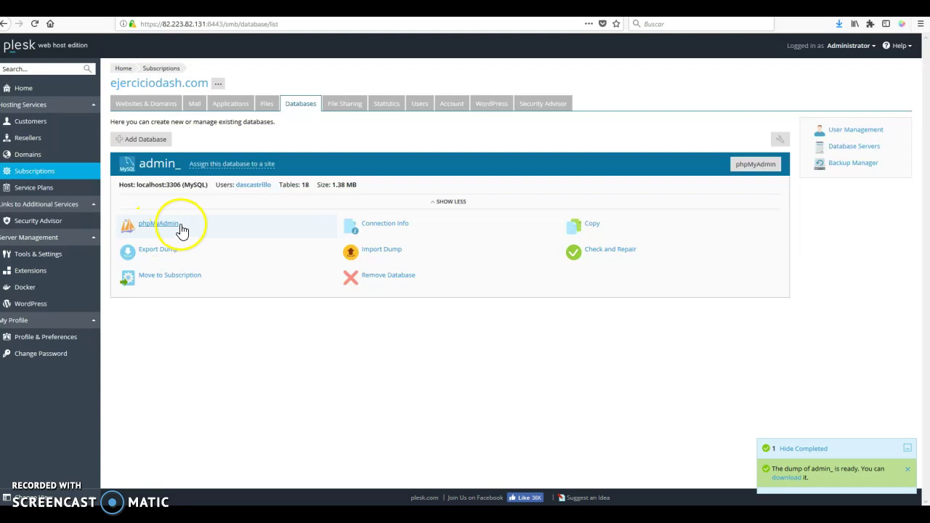
{"action": "left_click", "coordinate": [839, 24]}
{"action": "left_click", "coordinate": [832, 44]}
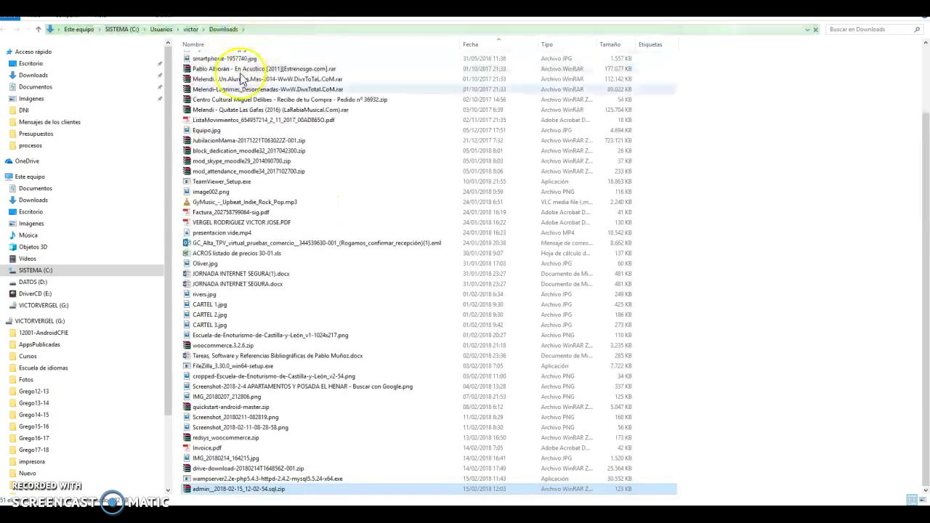
Copy the admin__2018-02-15_12-02-54.sql.zip dump into C:\backup
{"action": "right_click", "coordinate": [229, 492]}
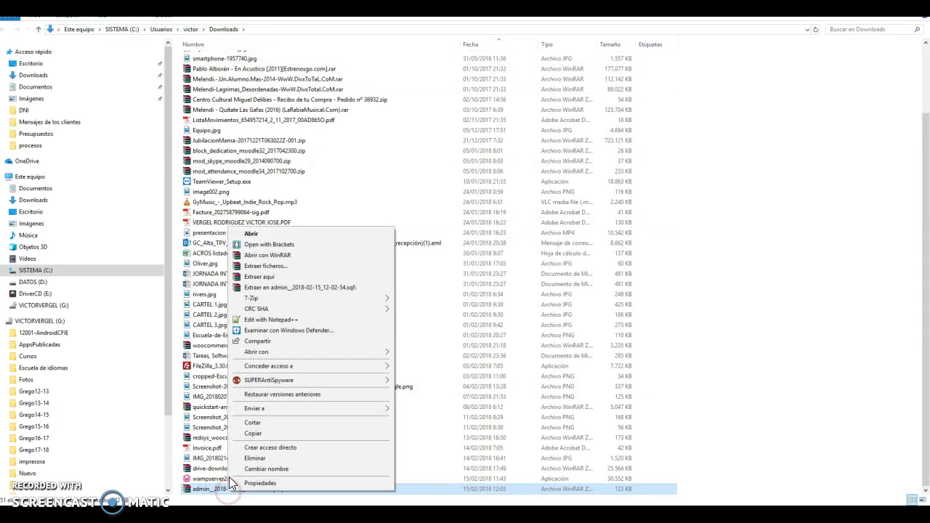
{"action": "left_click", "coordinate": [244, 426]}
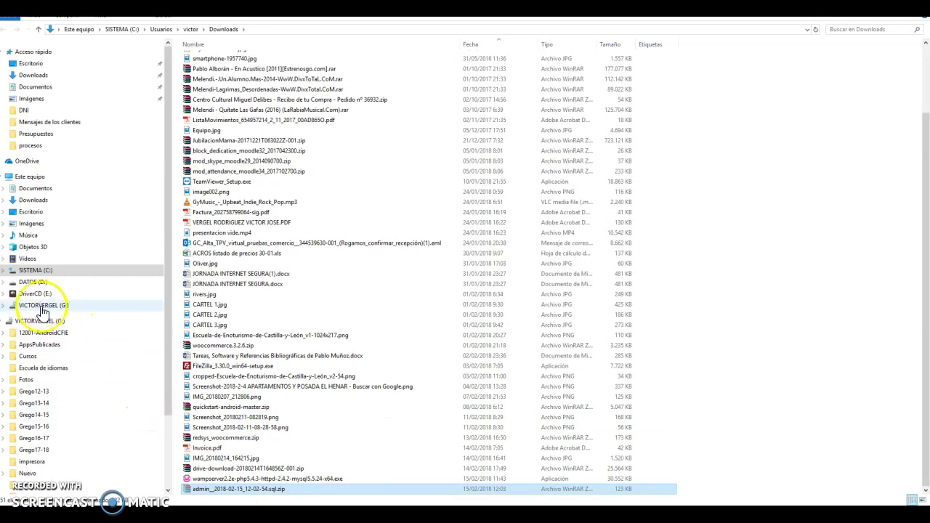
{"action": "left_click", "coordinate": [35, 273]}
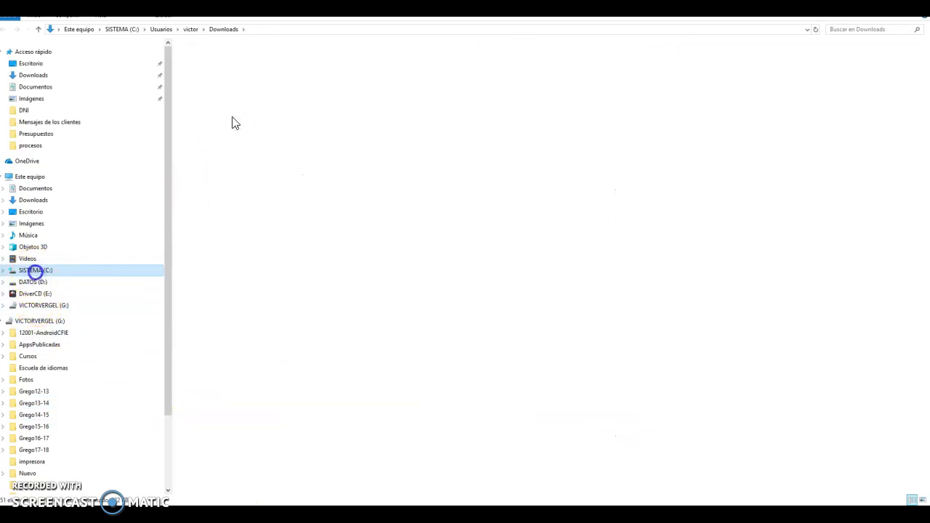
{"action": "left_click", "coordinate": [211, 101]}
{"action": "double_click", "coordinate": [212, 101]}
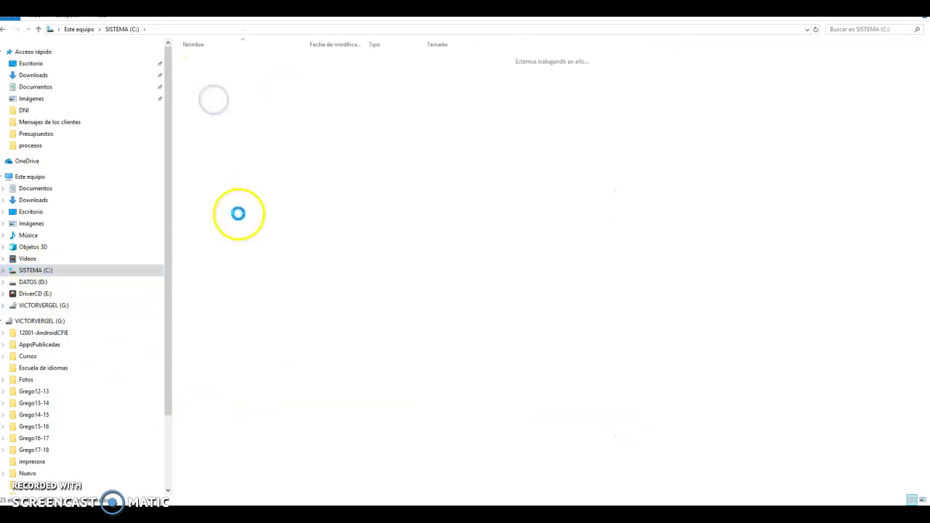
{"action": "right_click", "coordinate": [228, 327]}
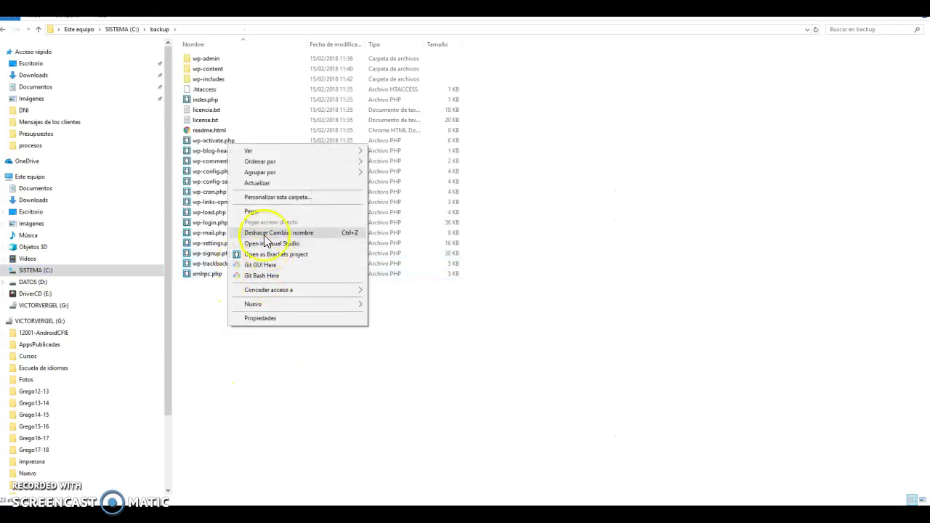
{"action": "left_click", "coordinate": [262, 211]}
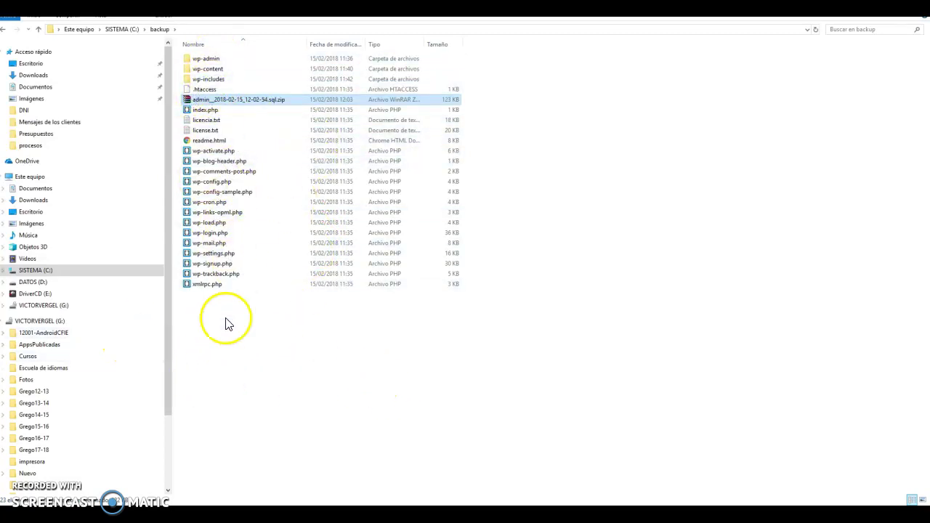
Copy all 23 items in C:\backup and return to drive C:
{"action": "left_click_drag", "start_coordinate": [276, 332], "coordinate": [190, 41]}
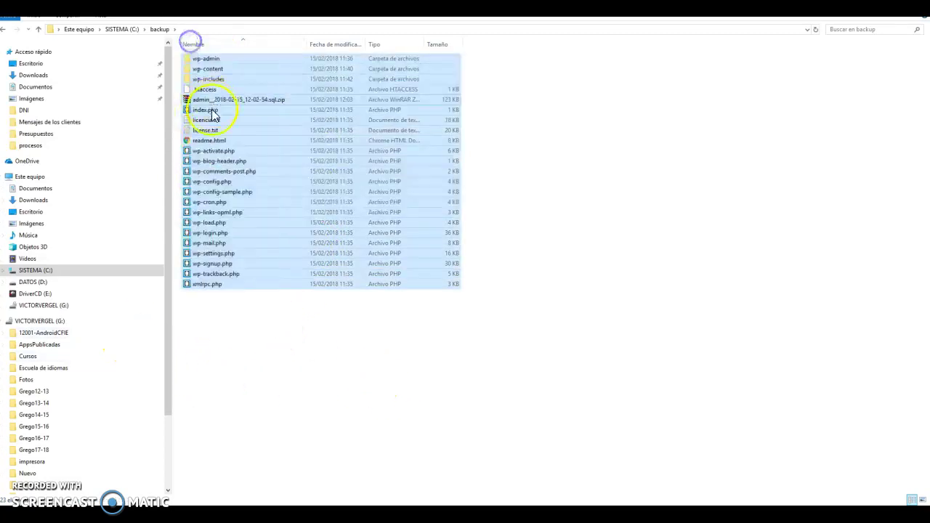
{"action": "right_click", "coordinate": [213, 117]}
{"action": "left_click", "coordinate": [251, 248]}
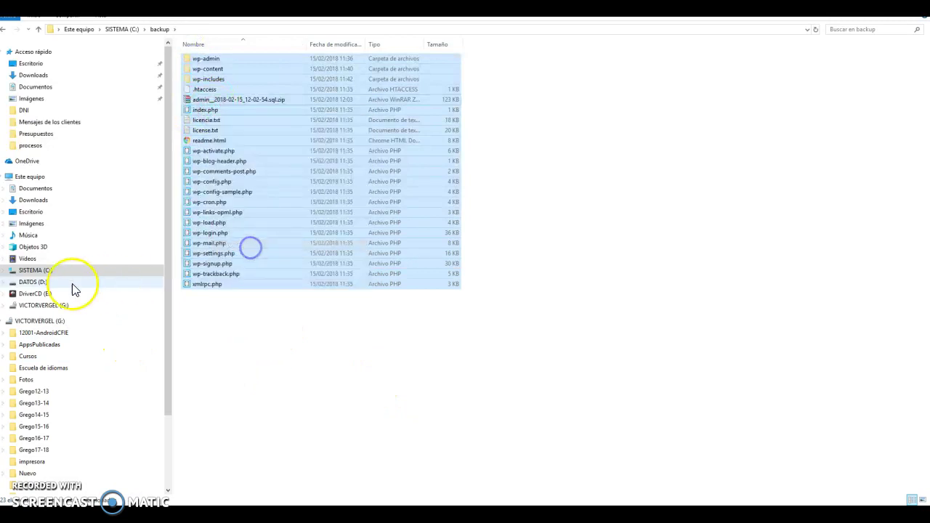
{"action": "left_click", "coordinate": [32, 270]}
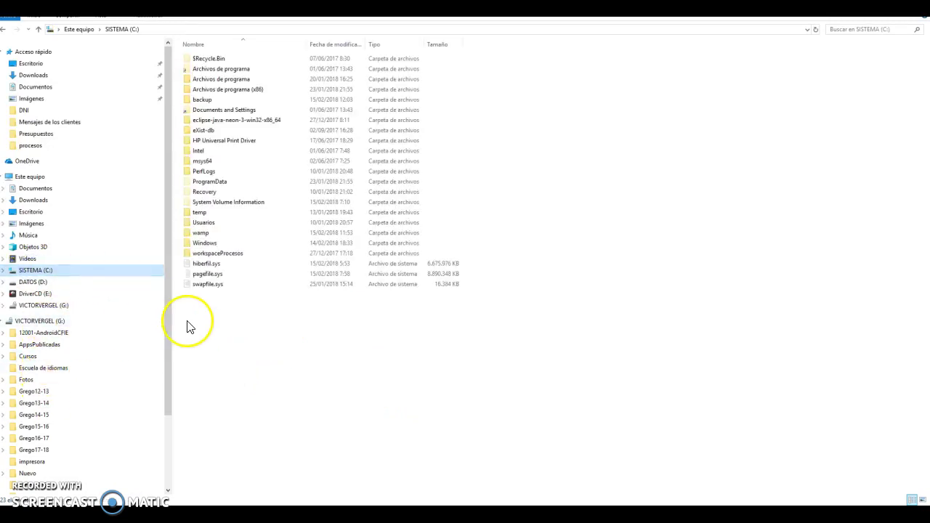
Create a dash folder in C:\wamp\www and paste all the copied site files into it
{"action": "double_click", "coordinate": [203, 232]}
{"action": "double_click", "coordinate": [218, 141]}
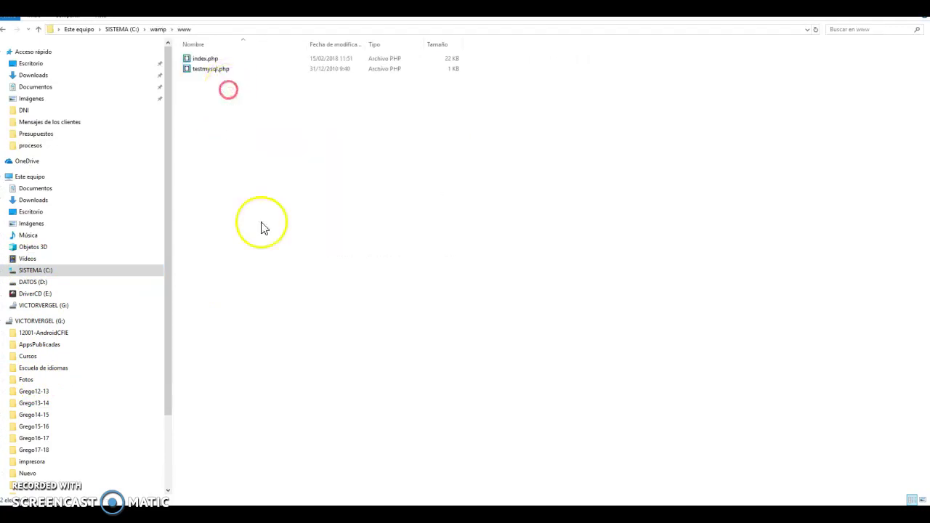
{"action": "right_click", "coordinate": [229, 90]}
{"action": "mouse_move", "coordinate": [270, 250]}
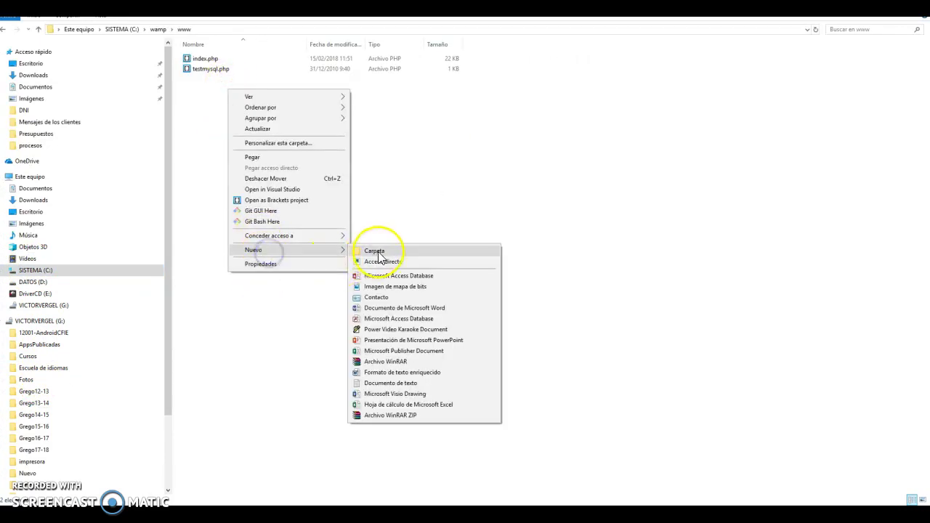
{"action": "left_click", "coordinate": [378, 253]}
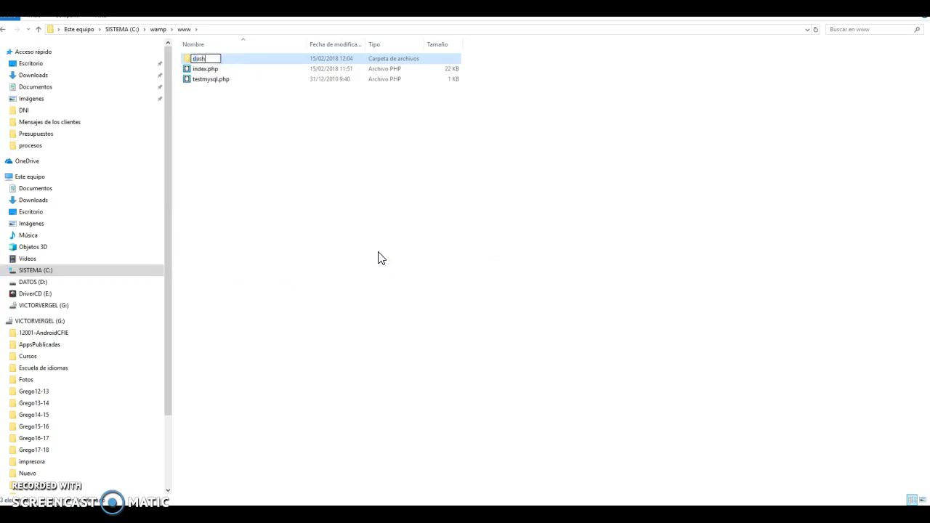
{"action": "key", "text": "Return"}
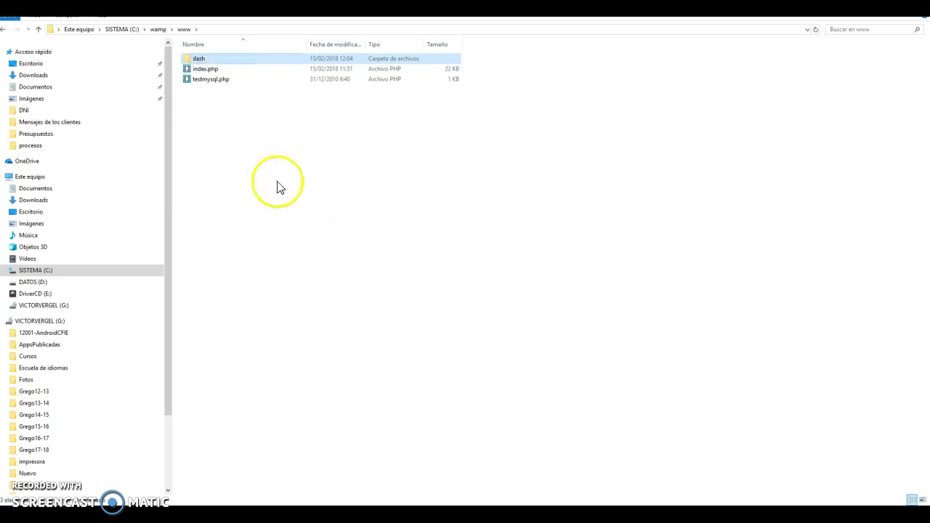
{"action": "key", "text": "Return"}
{"action": "right_click", "coordinate": [243, 114]}
{"action": "left_click", "coordinate": [270, 181]}
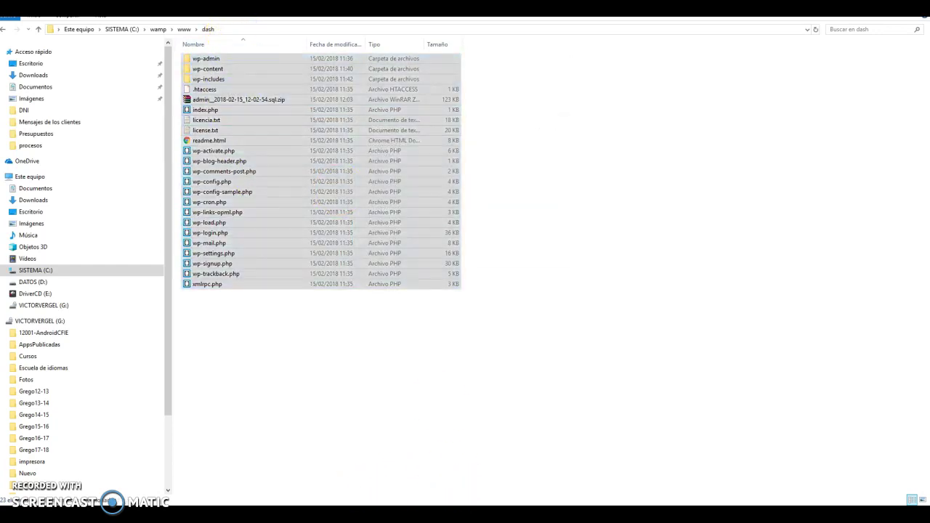
Load localhost/dash in a new Firefox tab, which shows a database connection error
{"action": "left_click", "coordinate": [369, 482]}
{"action": "key", "text": "ctrl+t"}
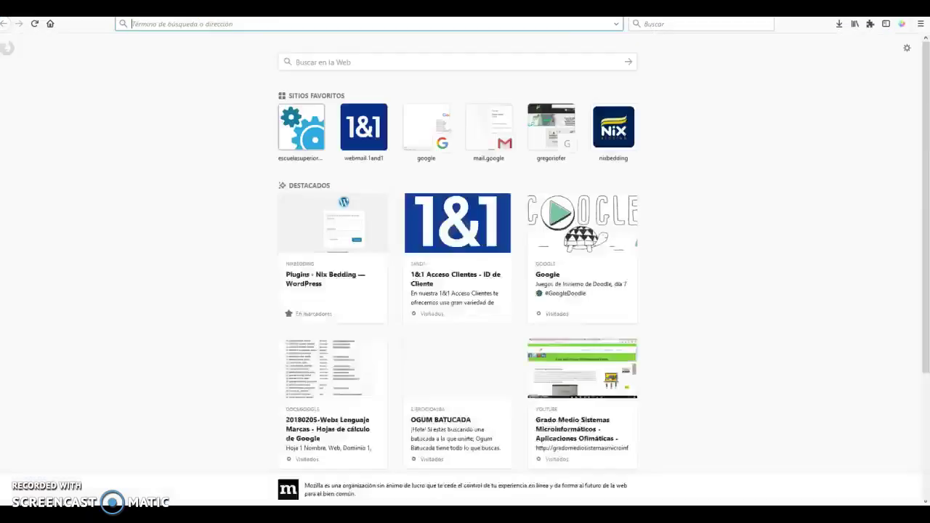
{"action": "type", "text": "loc"}
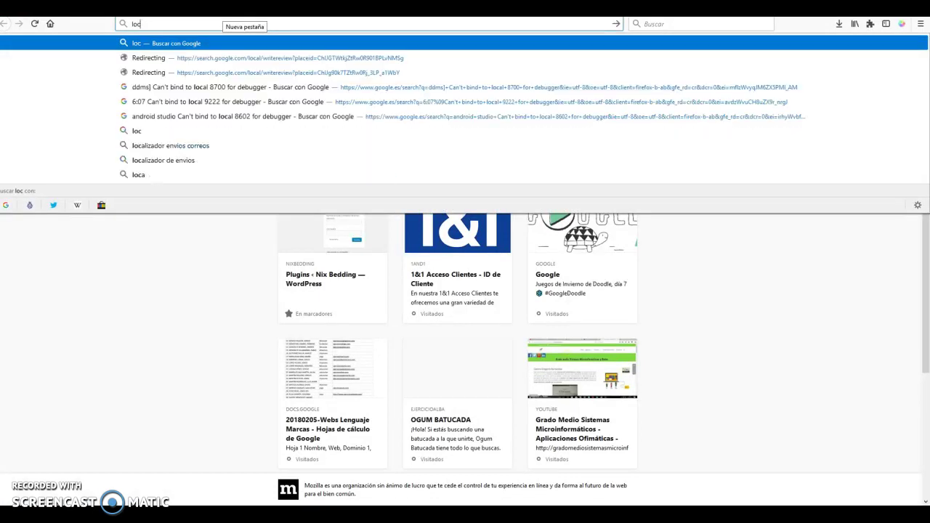
{"action": "type", "text": "alhost"}
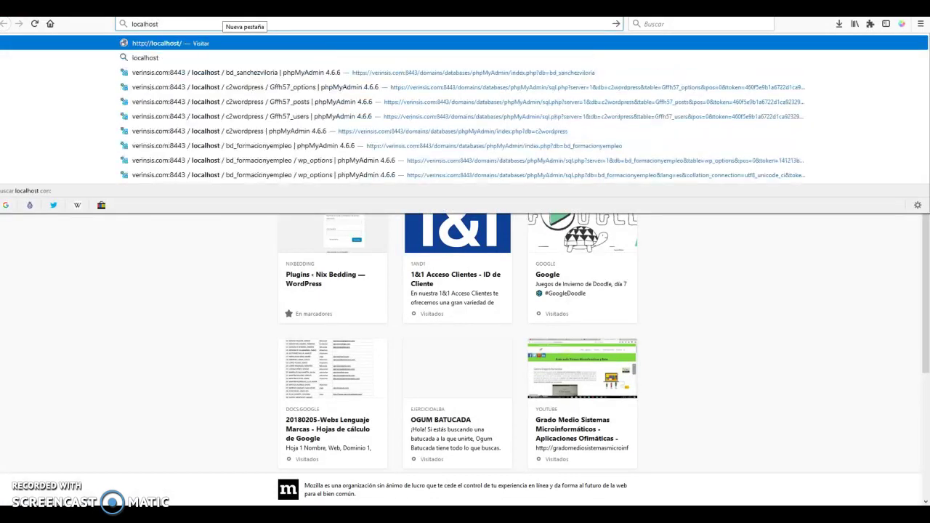
{"action": "type", "text": "/dash"}
{"action": "key", "text": "Return"}
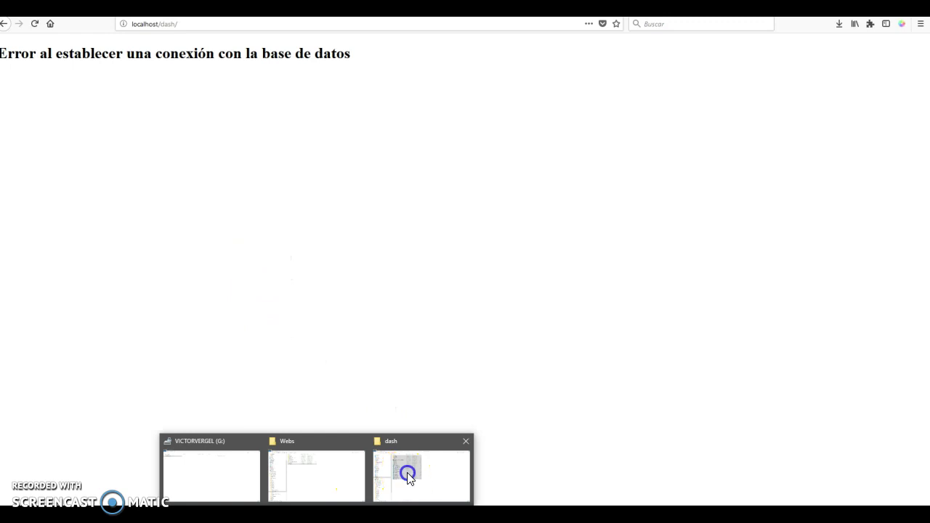
{"action": "left_click", "coordinate": [406, 472]}
Back up wp-config.php as 'wp-config -backup servidor.php' and open the original in Notepad++
{"action": "left_click", "coordinate": [206, 122]}
{"action": "left_click_drag", "start_coordinate": [218, 182], "coordinate": [299, 342]}
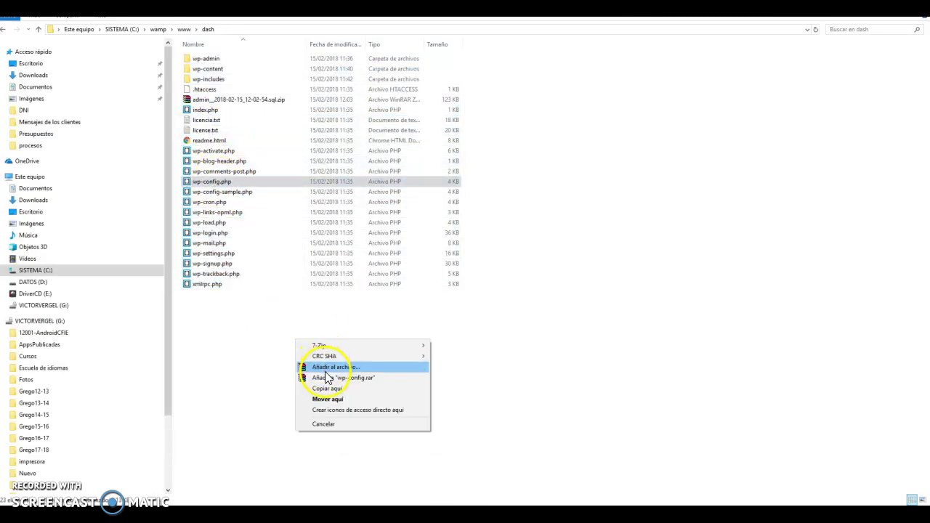
{"action": "left_click", "coordinate": [331, 391]}
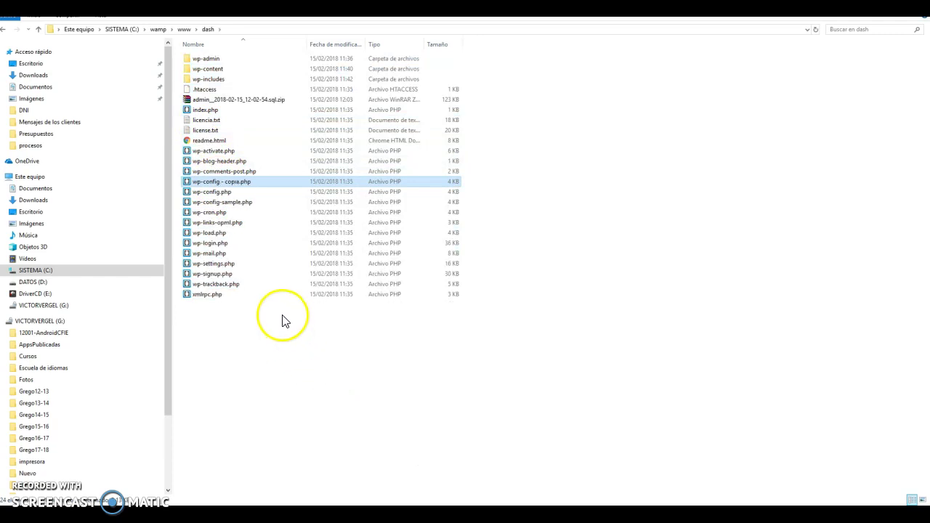
{"action": "left_click", "coordinate": [231, 187]}
{"action": "left_click", "coordinate": [231, 184]}
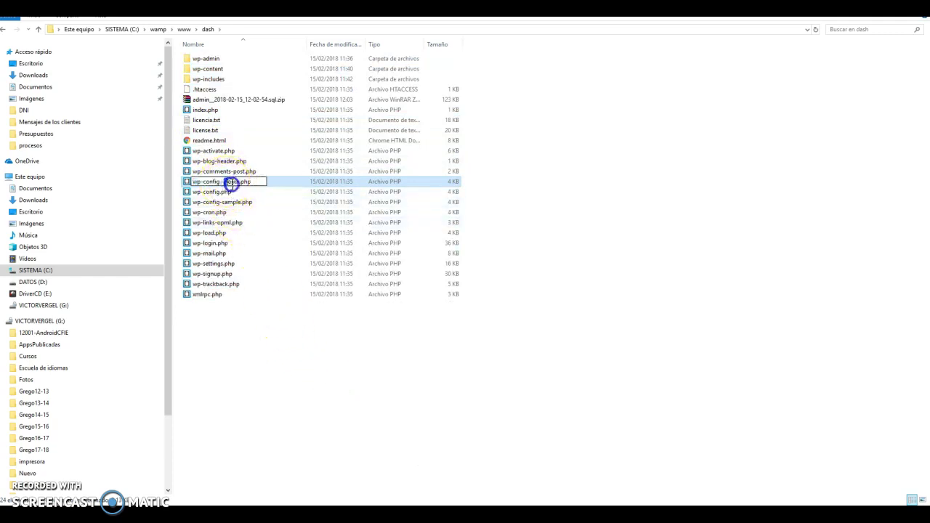
{"action": "double_click", "coordinate": [239, 185]}
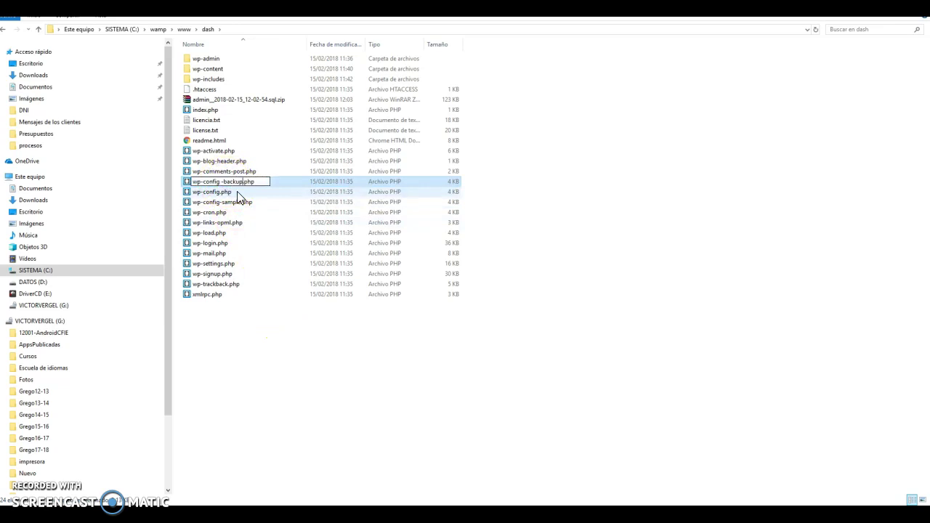
{"action": "key", "text": "Return"}
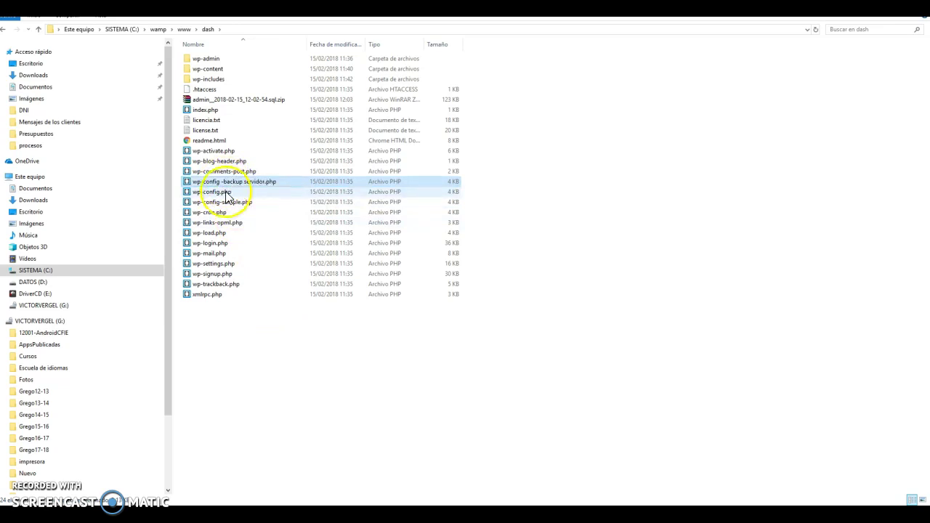
{"action": "right_click", "coordinate": [226, 193]}
{"action": "left_click", "coordinate": [273, 240]}
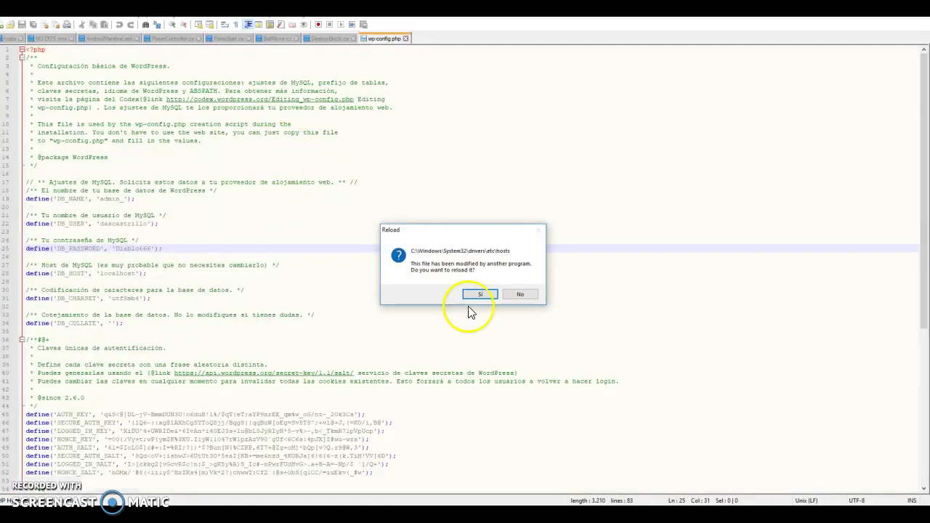
Edit wp-config.php to use DB_NAME 'bd_dash', DB_USER 'root' and an empty password, then save
{"action": "left_click", "coordinate": [522, 295]}
{"action": "scroll", "coordinate": [261, 327], "scroll_direction": "down", "scroll_amount": 3}
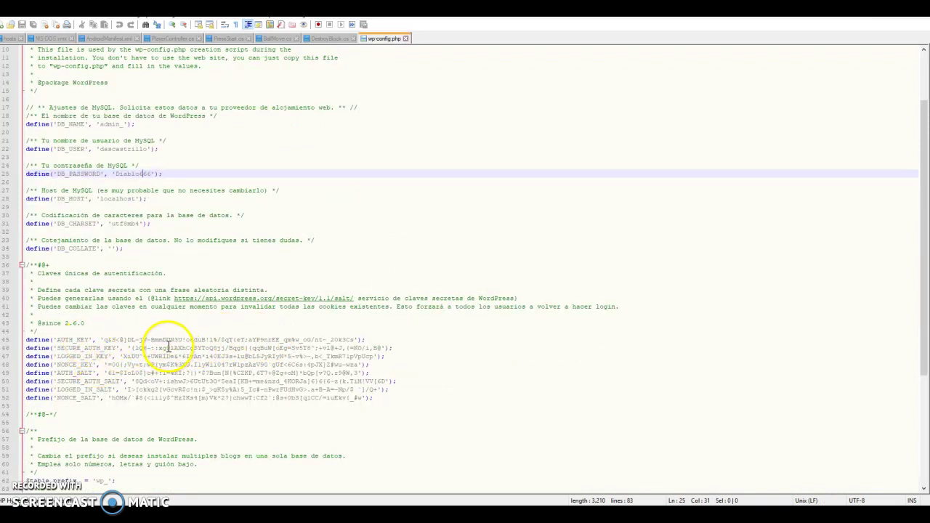
{"action": "scroll", "coordinate": [166, 339], "scroll_direction": "up", "scroll_amount": 3}
{"action": "double_click", "coordinate": [111, 199]}
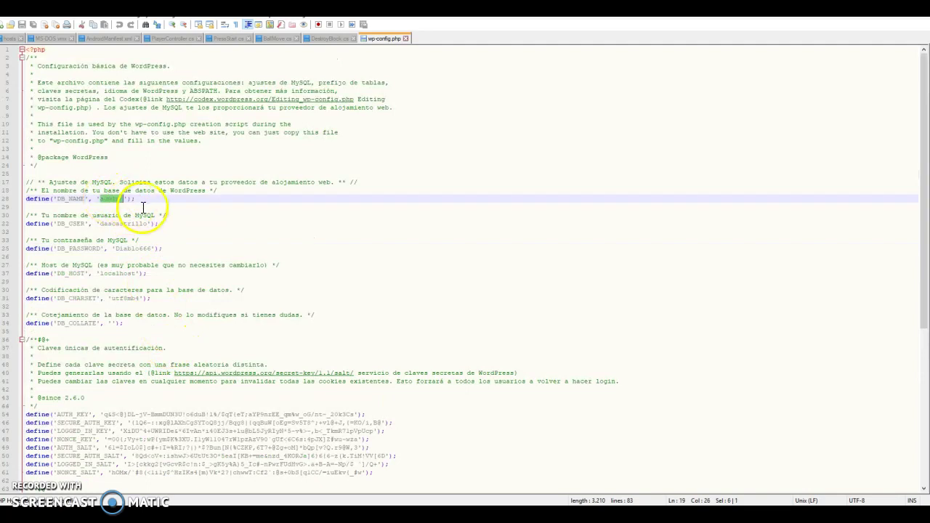
{"action": "double_click", "coordinate": [116, 224]}
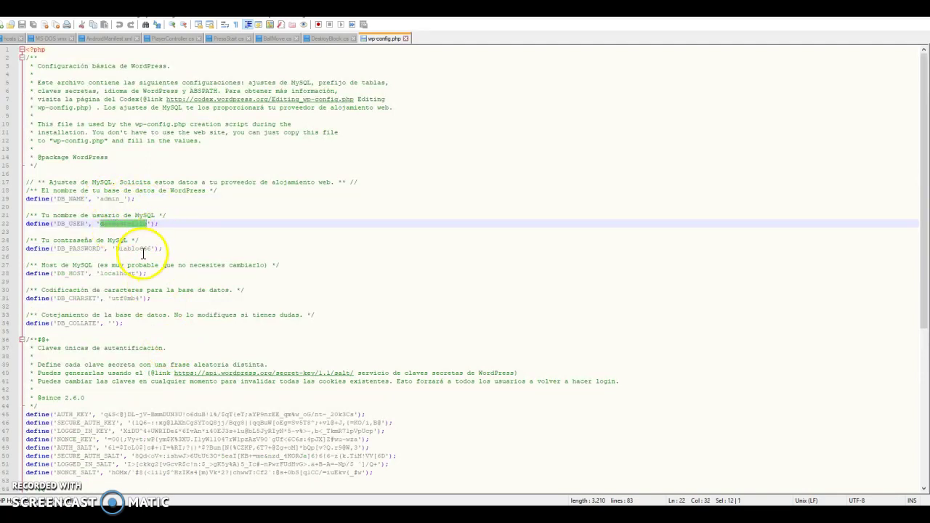
{"action": "double_click", "coordinate": [134, 274]}
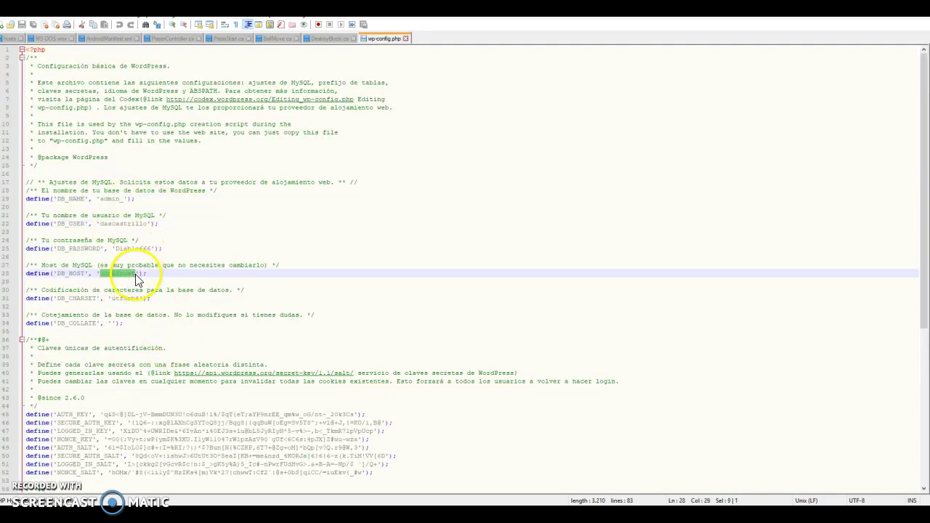
{"action": "double_click", "coordinate": [131, 249]}
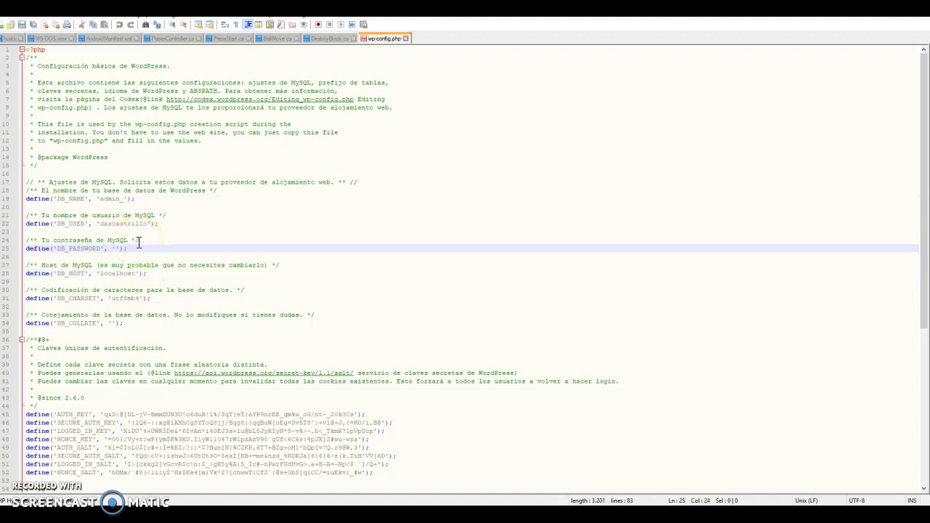
{"action": "double_click", "coordinate": [134, 224]}
{"action": "type", "text": "root"}
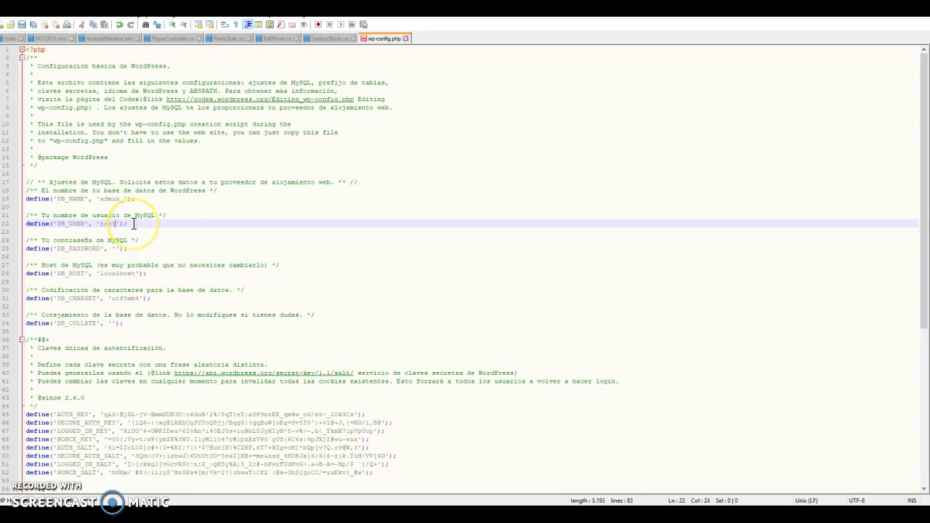
{"action": "double_click", "coordinate": [129, 199]}
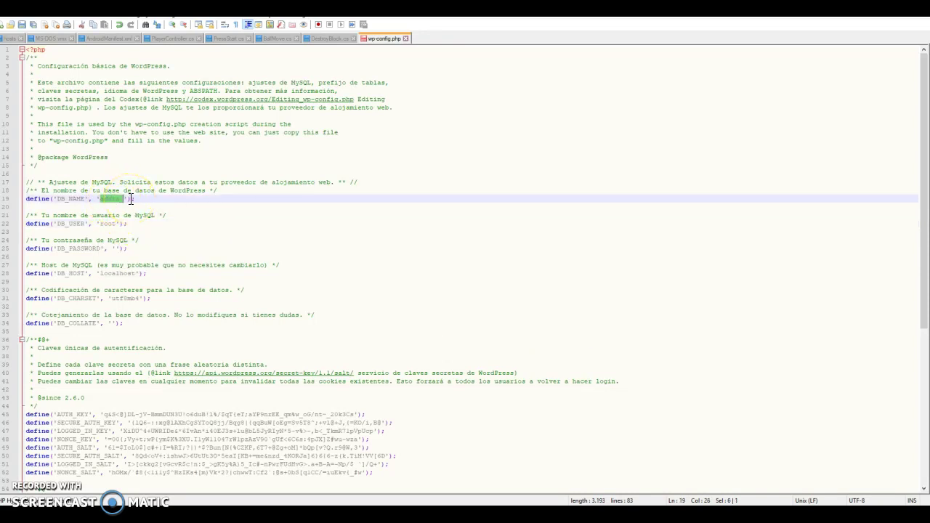
{"action": "type", "text": "bd_dash"}
{"action": "left_click", "coordinate": [22, 26]}
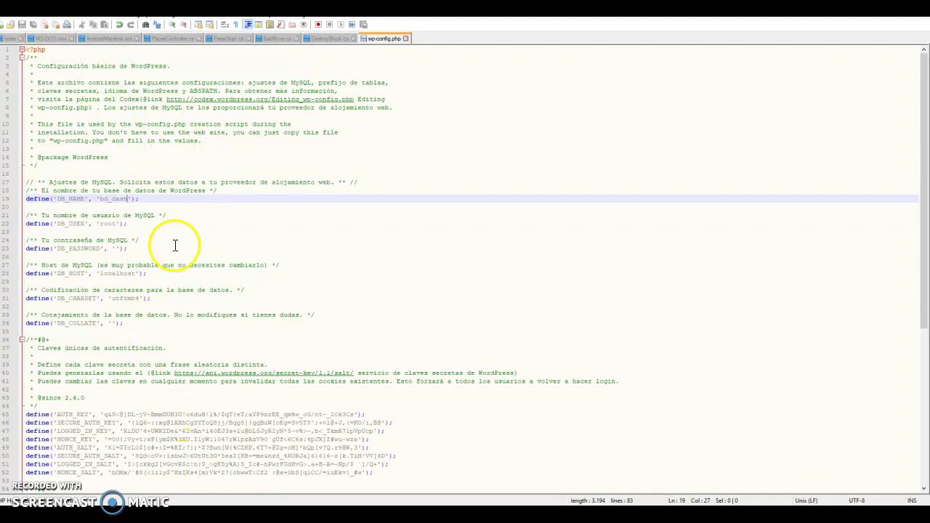
Open localhost/phpmyadmin in a new Firefox tab
{"action": "mouse_move", "coordinate": [247, 483]}
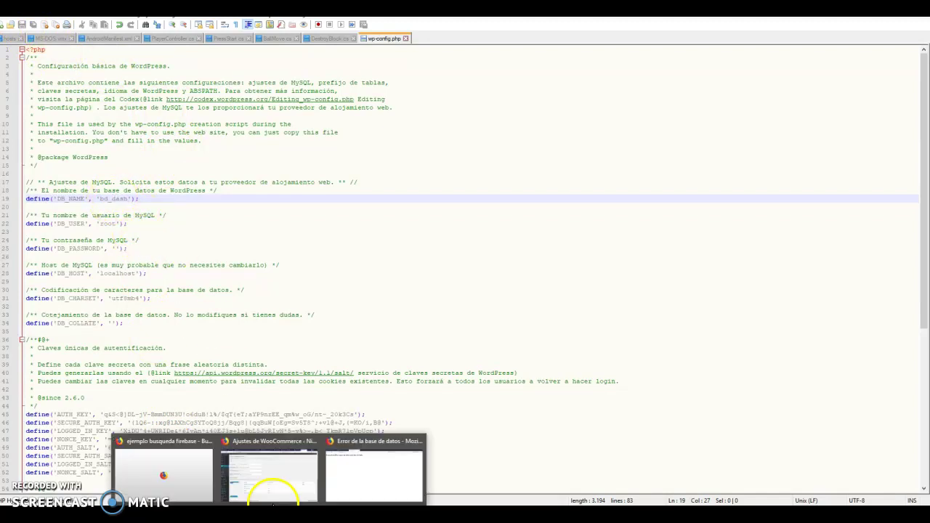
{"action": "left_click", "coordinate": [359, 481]}
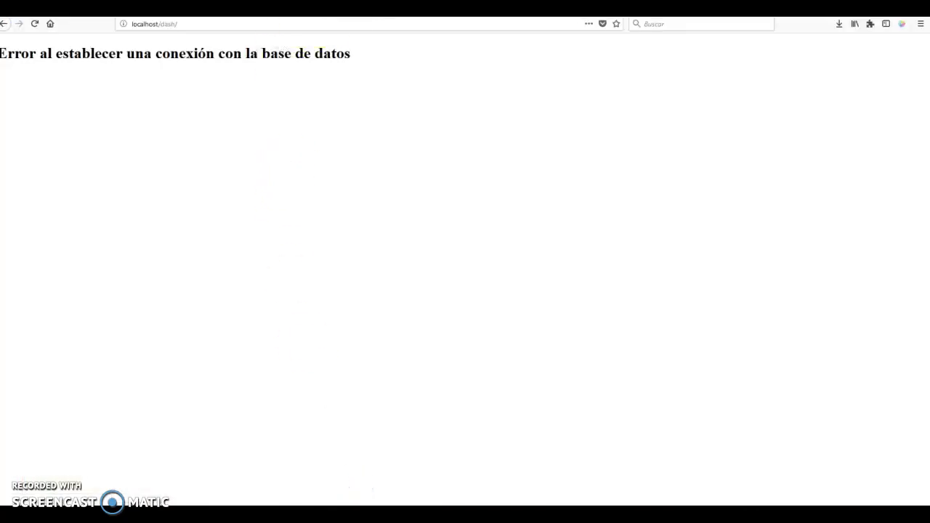
{"action": "key", "text": "ctrl+t"}
{"action": "type", "text": "localhost"}
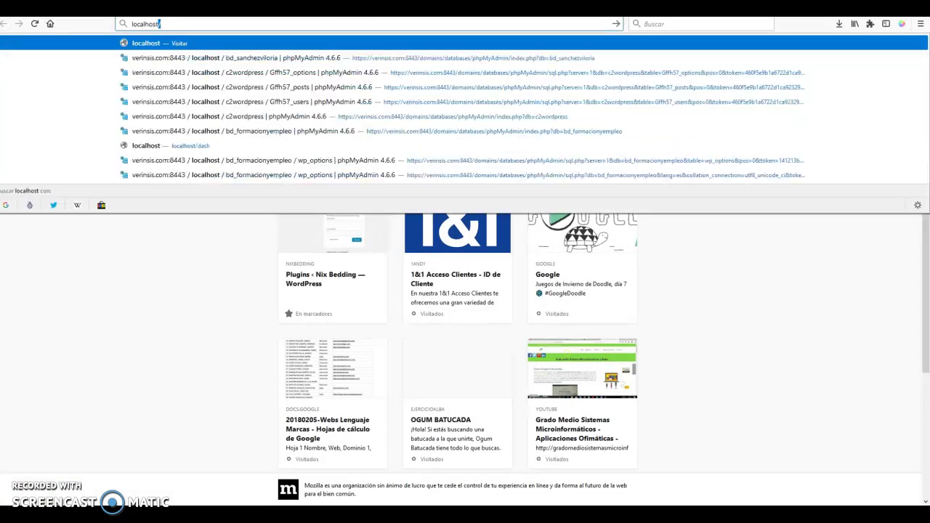
{"action": "type", "text": "/phpm"}
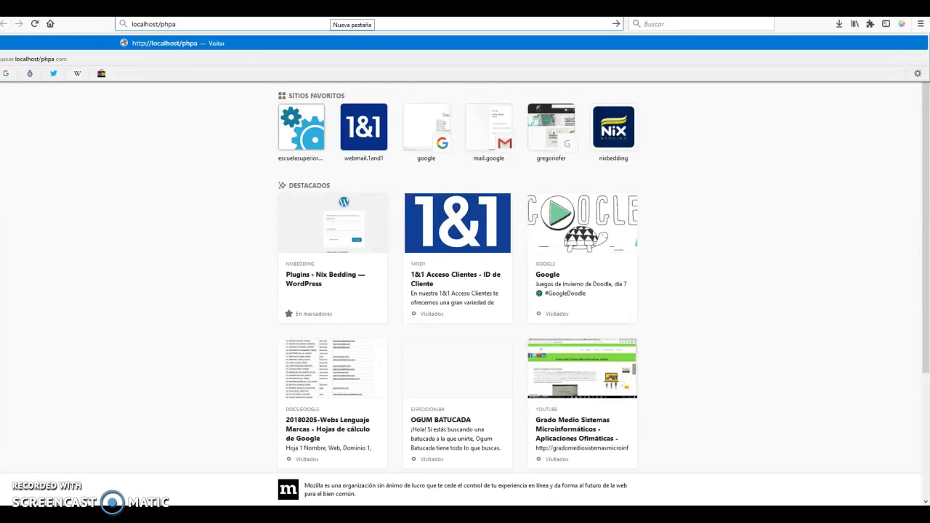
{"action": "type", "text": "yadmin"}
{"action": "key", "text": "Return"}
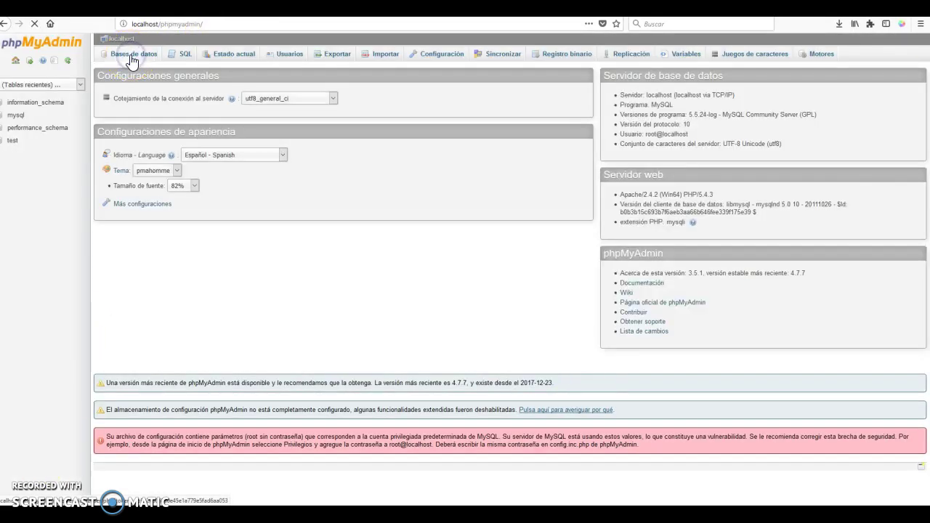
Create a new empty database named dash from phpMyAdmin's Bases de datos tab
{"action": "left_click", "coordinate": [131, 58]}
{"action": "left_click", "coordinate": [162, 127]}
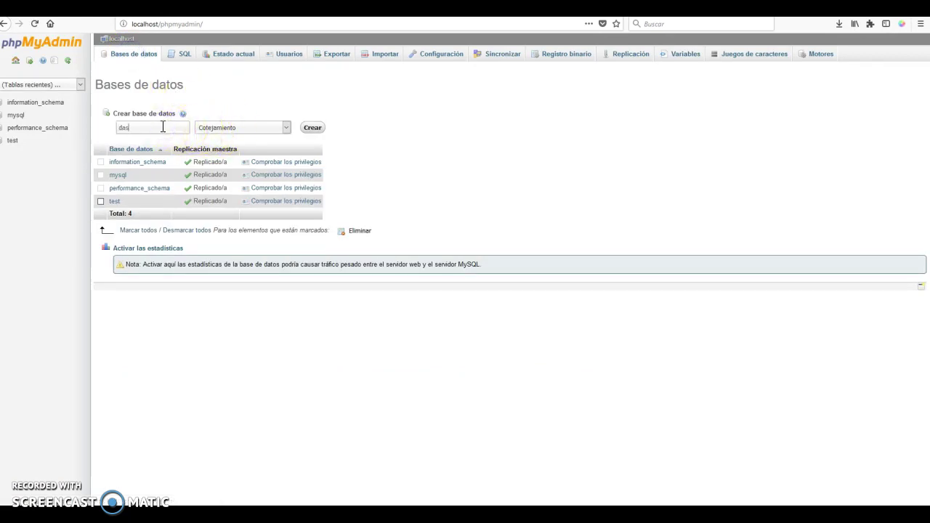
{"action": "left_click", "coordinate": [312, 128]}
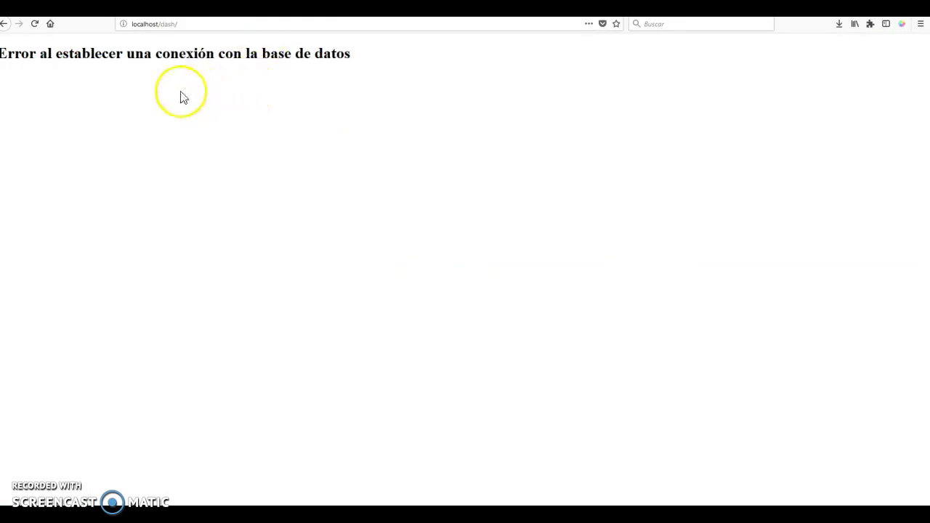
Point the SQLyog connection to localhost as root with database dash, connect and save it
{"action": "key", "text": "alt+Tab"}
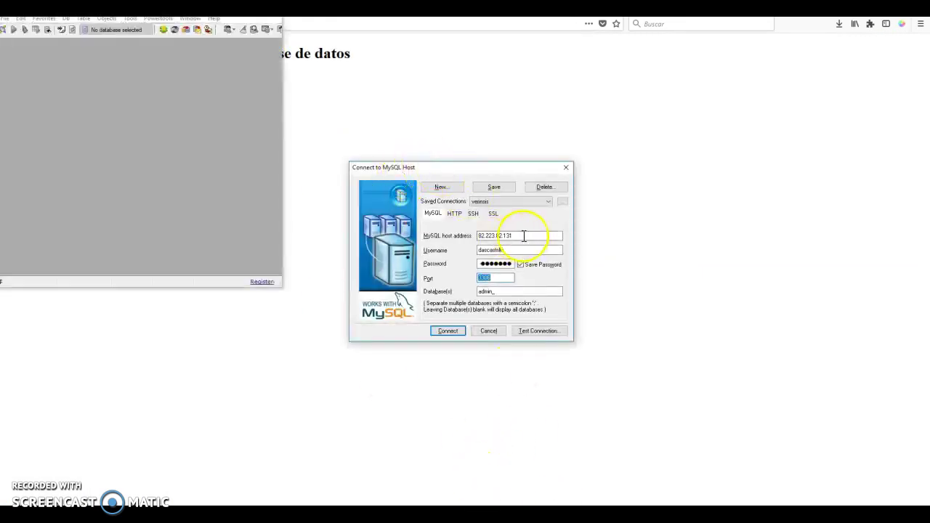
{"action": "left_click", "coordinate": [429, 226]}
{"action": "type", "text": "localhost"}
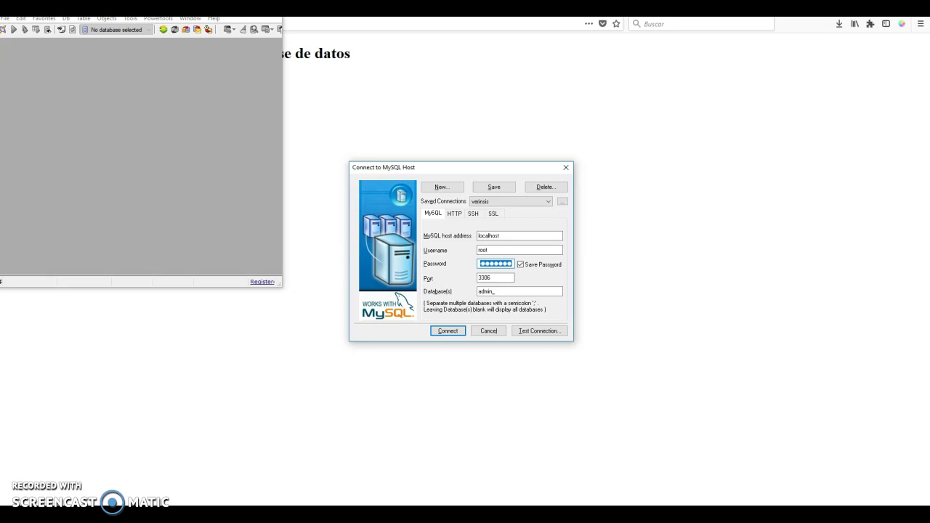
{"action": "double_click", "coordinate": [470, 292]}
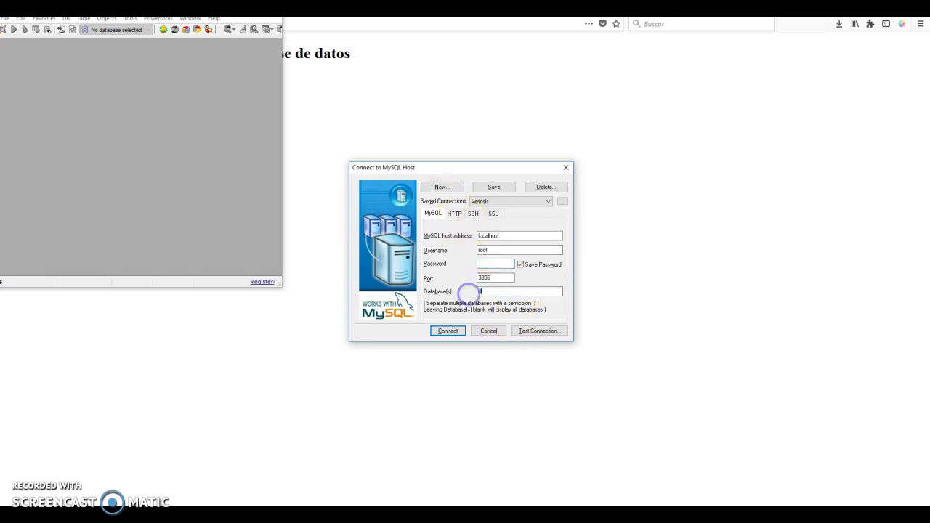
{"action": "left_click", "coordinate": [457, 331]}
{"action": "left_click", "coordinate": [474, 289]}
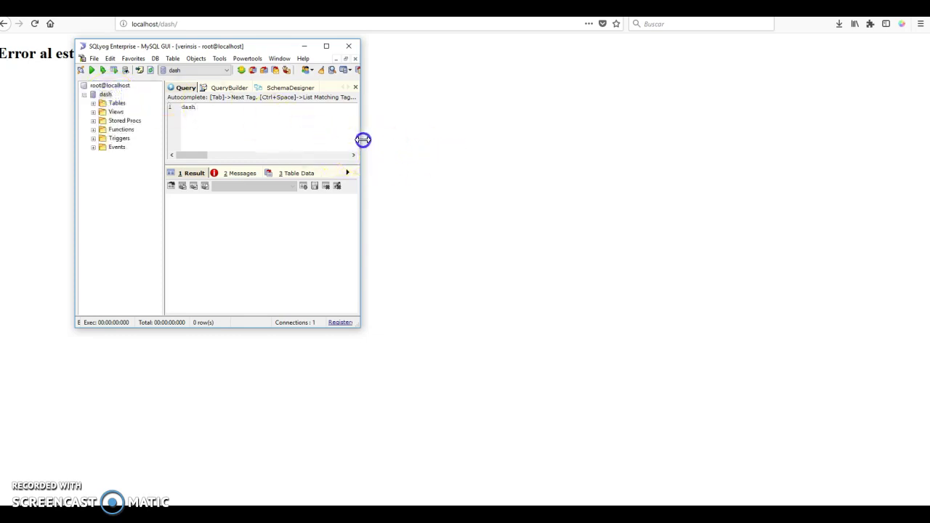
Widen the SQLyog window and bring up the actions for the dash database
{"action": "left_click_drag", "start_coordinate": [360, 149], "coordinate": [847, 149]}
{"action": "left_click", "coordinate": [101, 95]}
{"action": "right_click", "coordinate": [99, 97]}
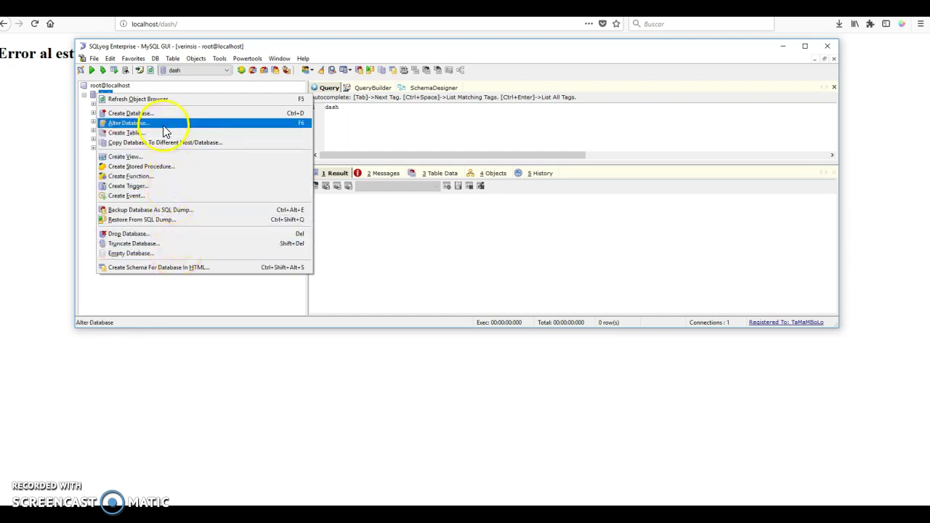
Start a Restore From SQL Dump on dash and open the file browser
{"action": "left_click", "coordinate": [184, 222]}
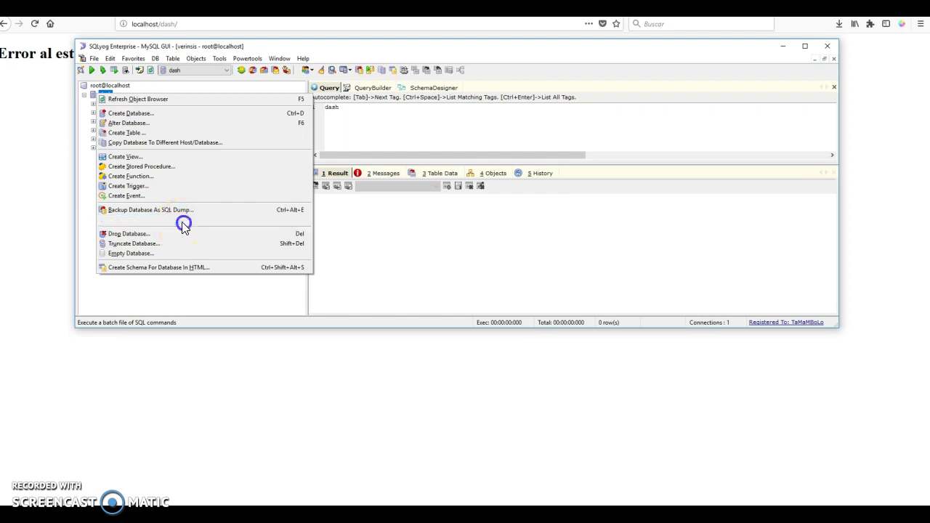
{"action": "left_click", "coordinate": [539, 251]}
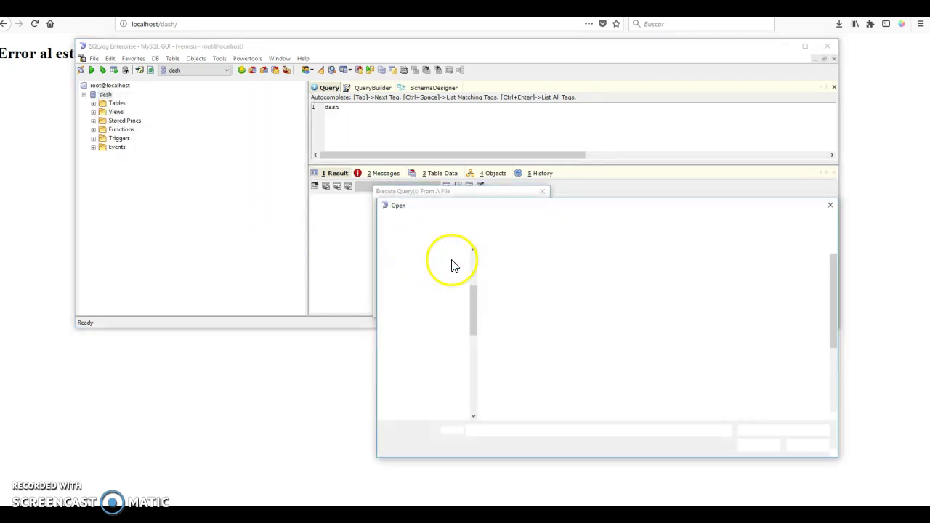
{"action": "left_click_drag", "start_coordinate": [473, 312], "coordinate": [474, 356]}
Navigate the file picker to C:\wamp\www\dash
{"action": "left_click", "coordinate": [419, 274]}
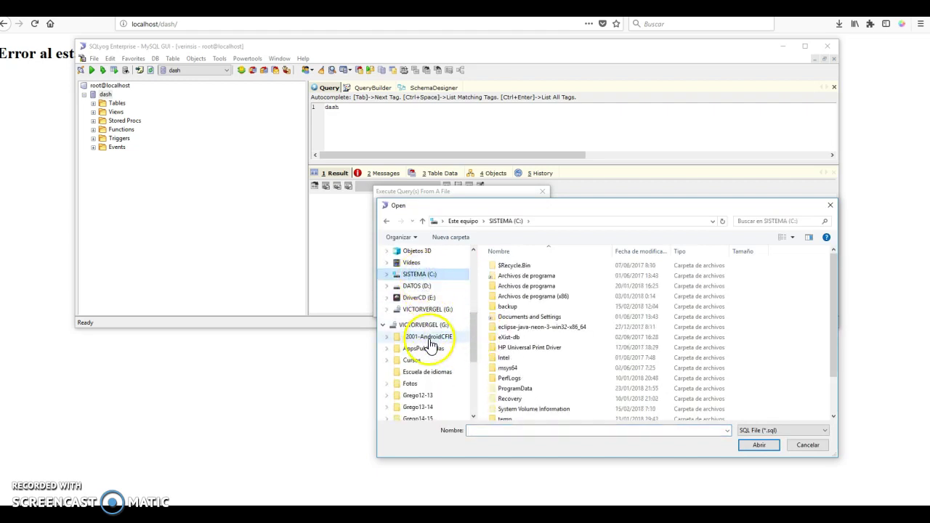
{"action": "left_click", "coordinate": [387, 274]}
{"action": "scroll", "coordinate": [429, 321], "scroll_direction": "down", "scroll_amount": 2}
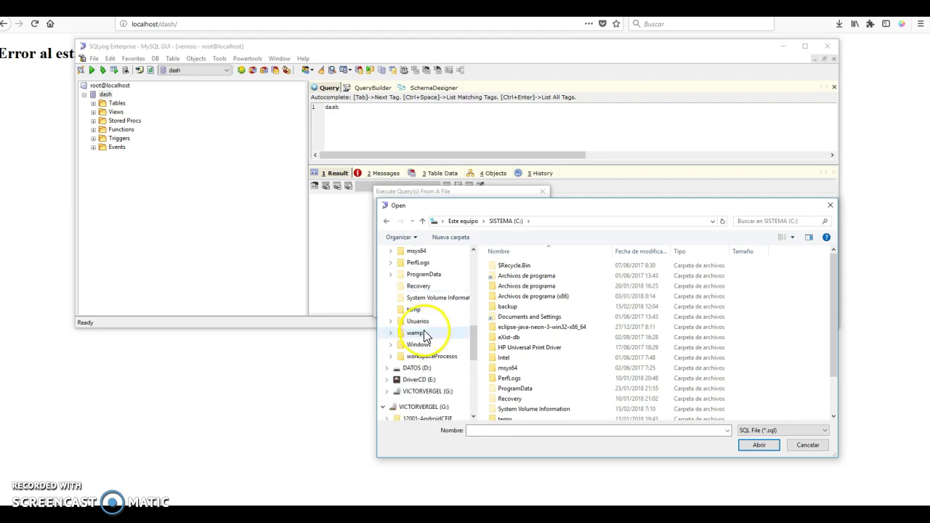
{"action": "left_click", "coordinate": [418, 344]}
{"action": "left_click", "coordinate": [414, 335]}
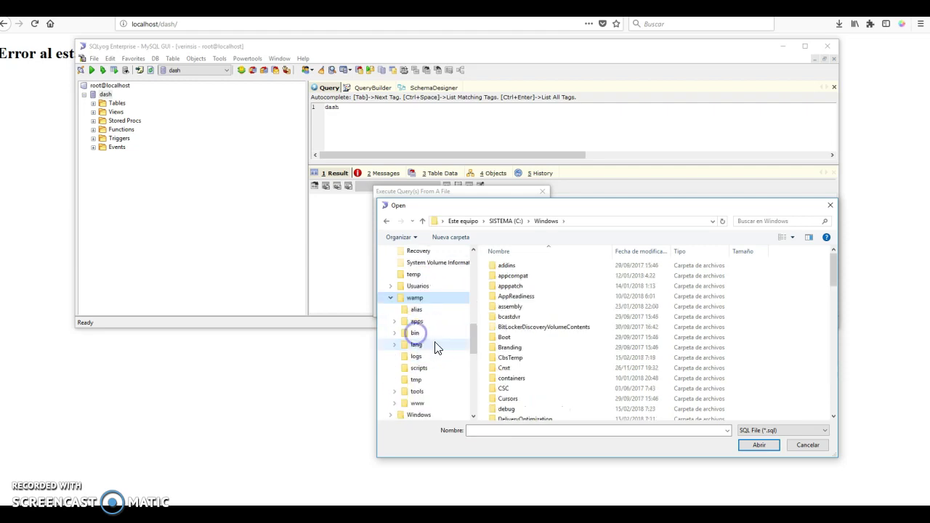
{"action": "left_click", "coordinate": [420, 356]}
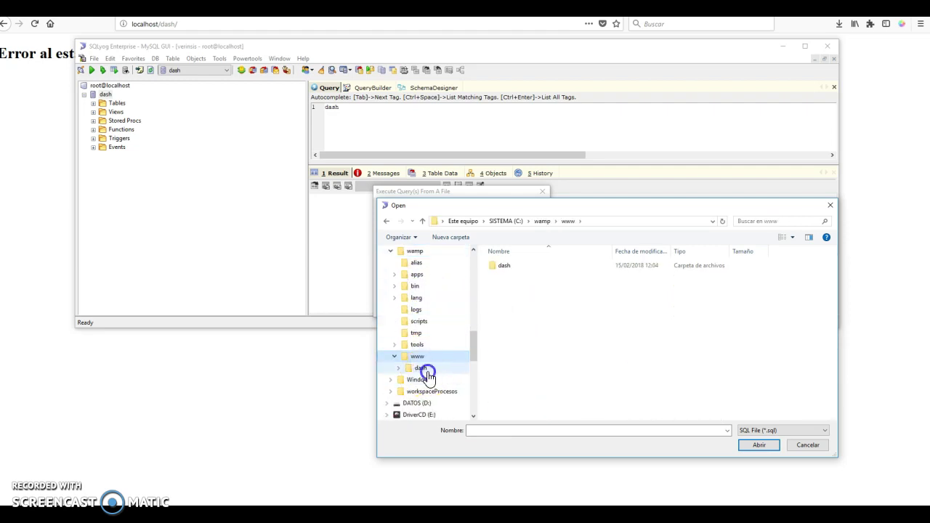
{"action": "left_click", "coordinate": [421, 368]}
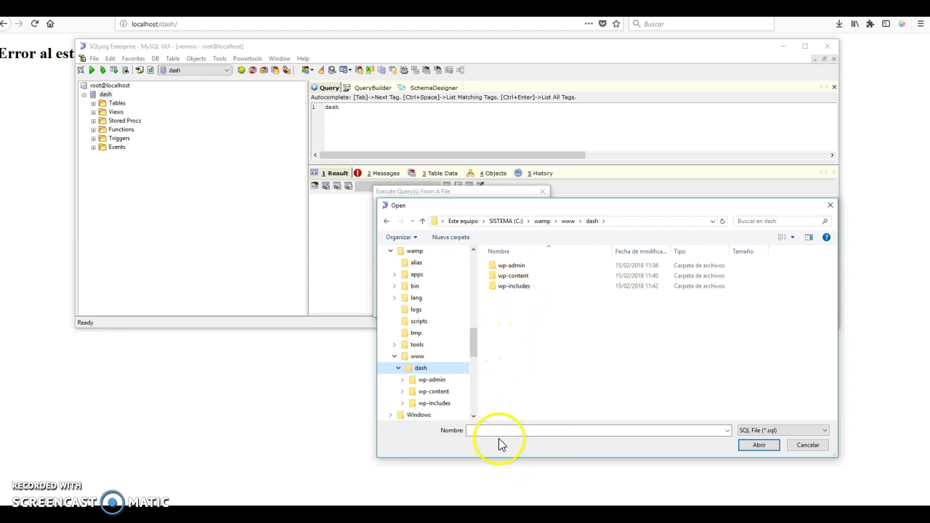
{"action": "mouse_move", "coordinate": [365, 497]}
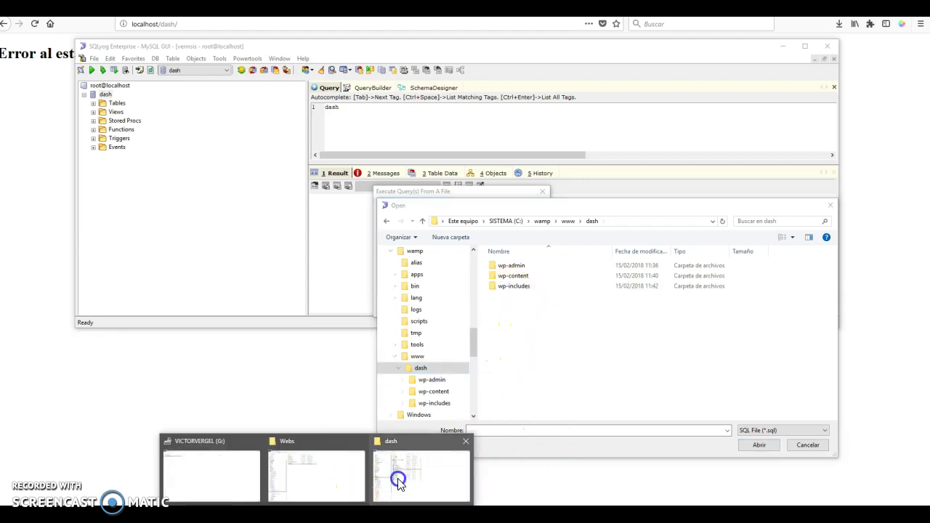
{"action": "left_click", "coordinate": [395, 473]}
Extract the zipped dump into wamp\www\dash, producing admin__2018-02-15_12-02-54.sql
{"action": "right_click", "coordinate": [218, 100]}
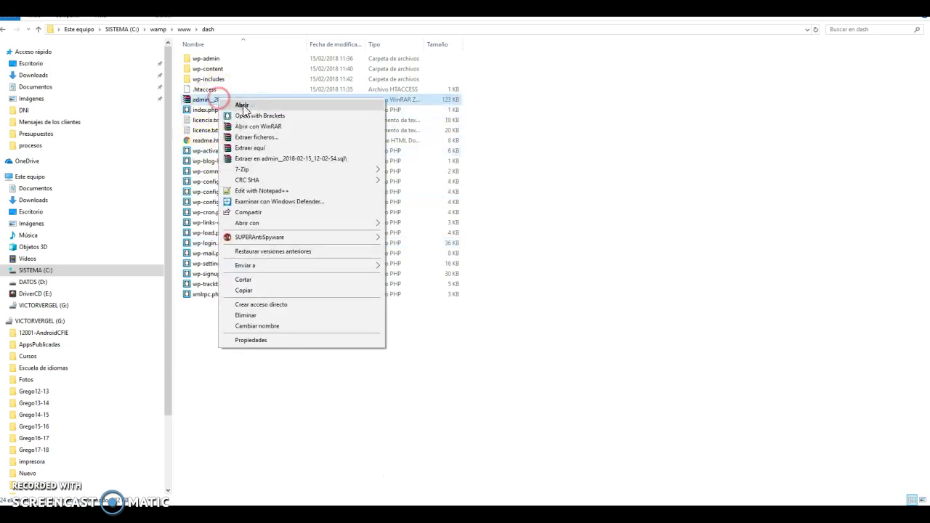
{"action": "left_click", "coordinate": [281, 147]}
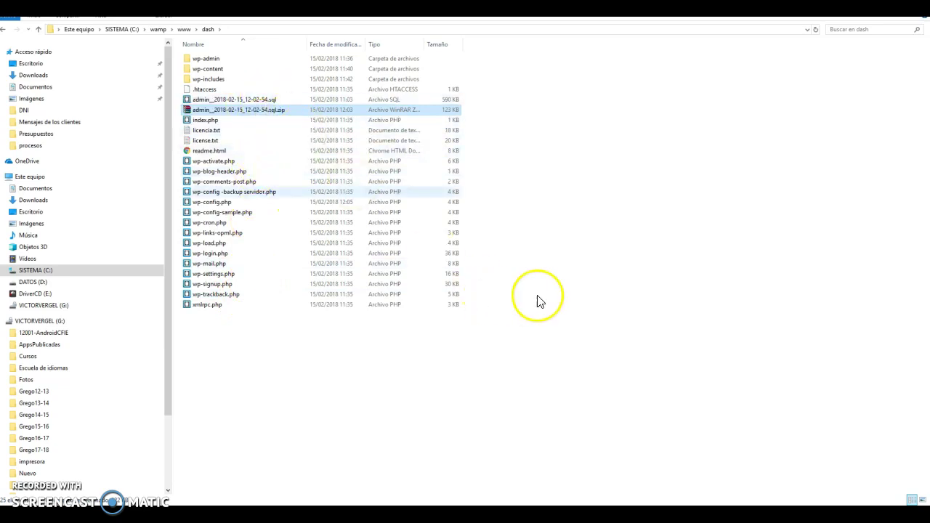
{"action": "key", "text": "alt+tab"}
{"action": "left_click", "coordinate": [535, 260]}
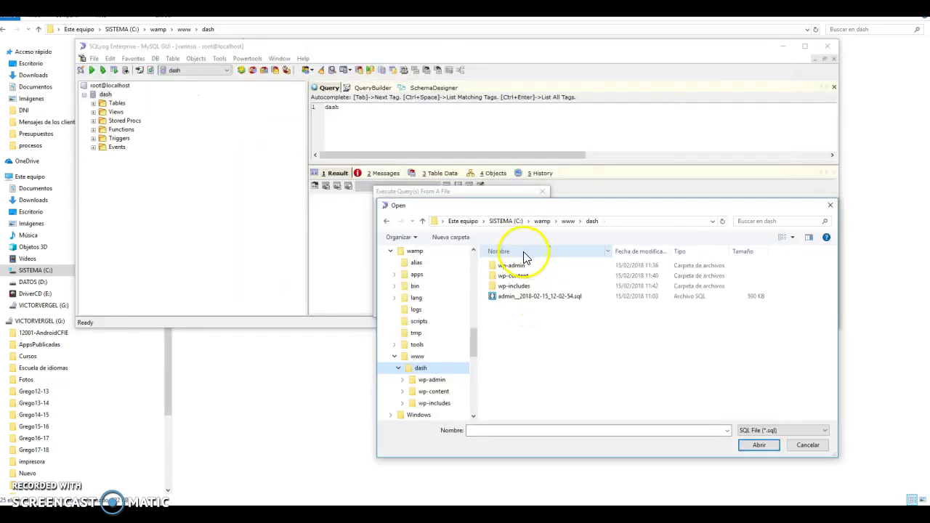
Import admin__2018-02-15_12-02-54.sql into dash (194 queries) and check its wp_ tables
{"action": "left_click", "coordinate": [518, 296]}
{"action": "left_click", "coordinate": [759, 445]}
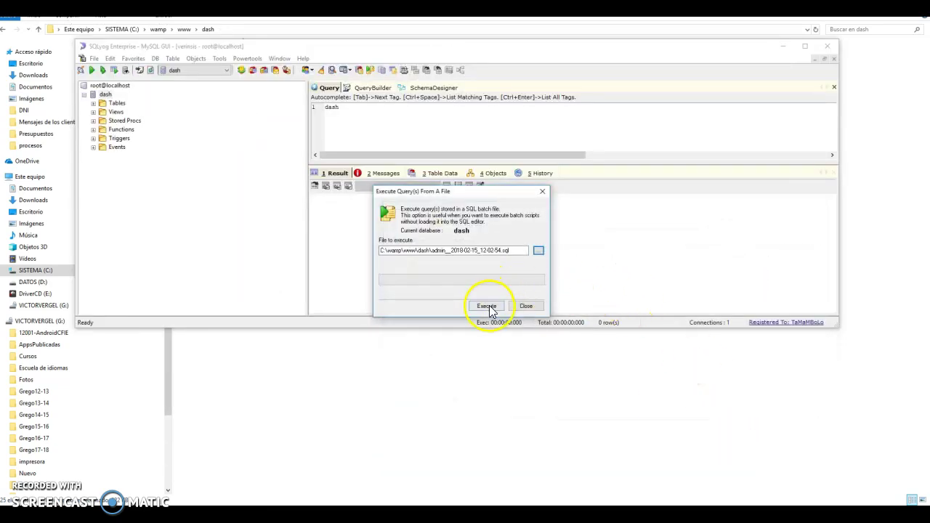
{"action": "left_click", "coordinate": [486, 306]}
{"action": "left_click", "coordinate": [490, 293]}
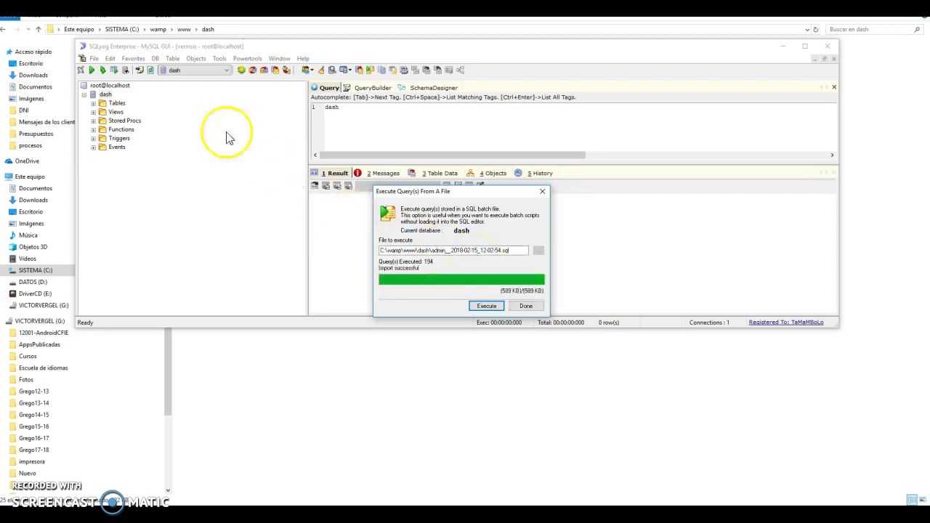
{"action": "left_click", "coordinate": [526, 306]}
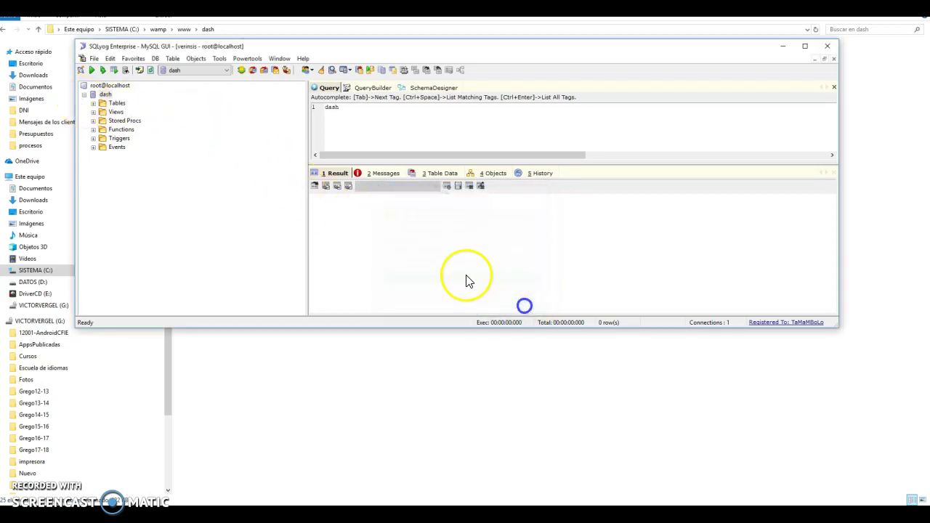
{"action": "left_click", "coordinate": [93, 103]}
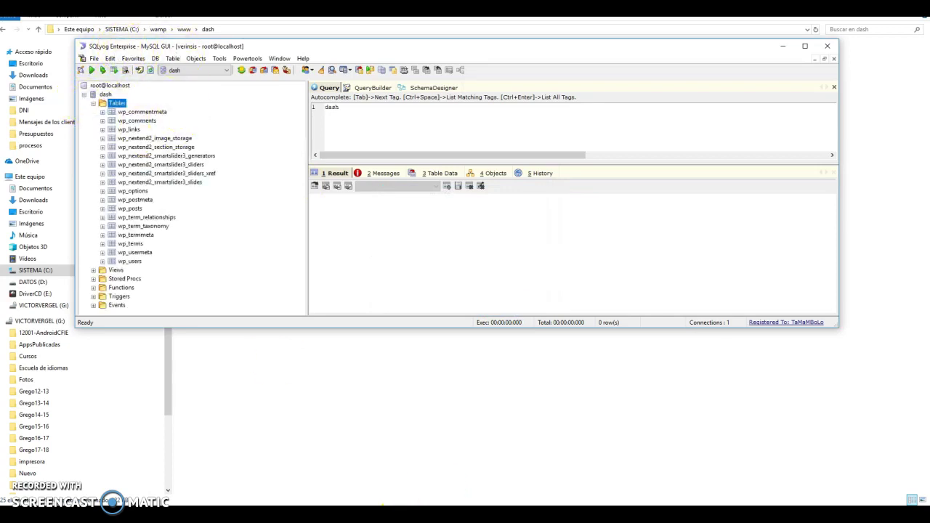
{"action": "left_click", "coordinate": [268, 512]}
{"action": "left_click", "coordinate": [364, 478]}
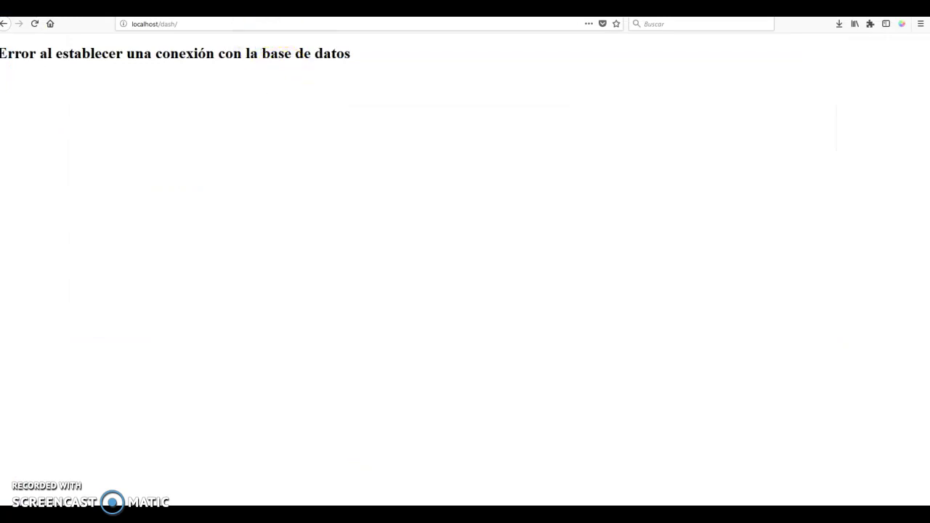
{"action": "key", "text": "alt+Left"}
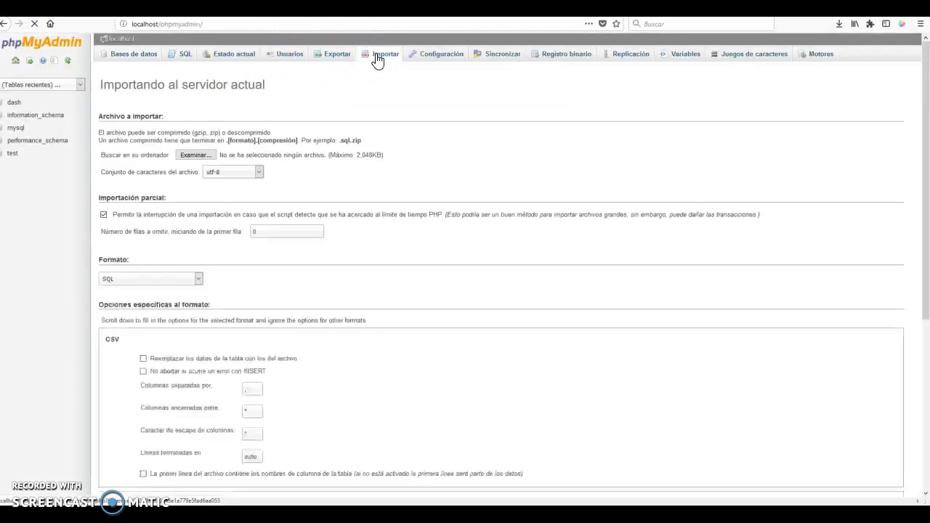
{"action": "left_click", "coordinate": [196, 155]}
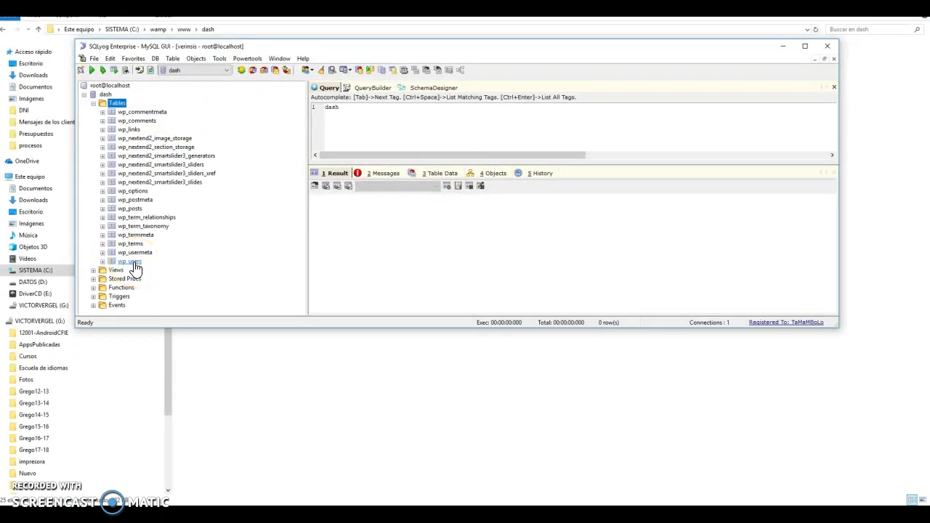
Expand the wp_options table in the object tree to inspect its columns
{"action": "double_click", "coordinate": [131, 191]}
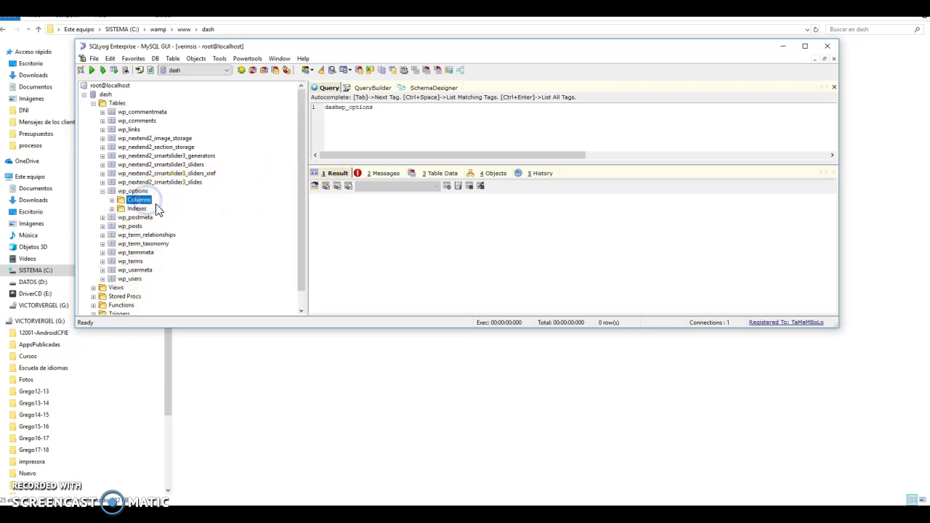
{"action": "double_click", "coordinate": [145, 200]}
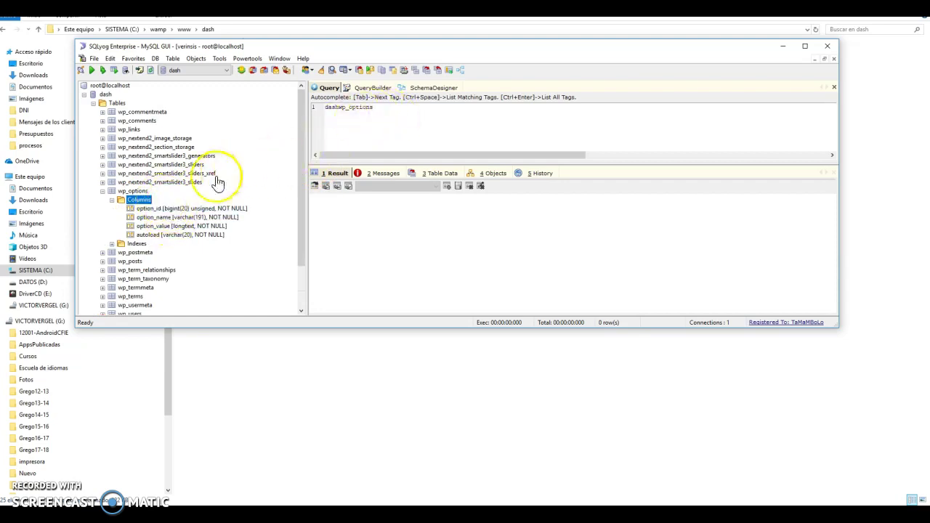
{"action": "right_click", "coordinate": [145, 200]}
{"action": "left_click", "coordinate": [133, 191]}
{"action": "right_click", "coordinate": [138, 191]}
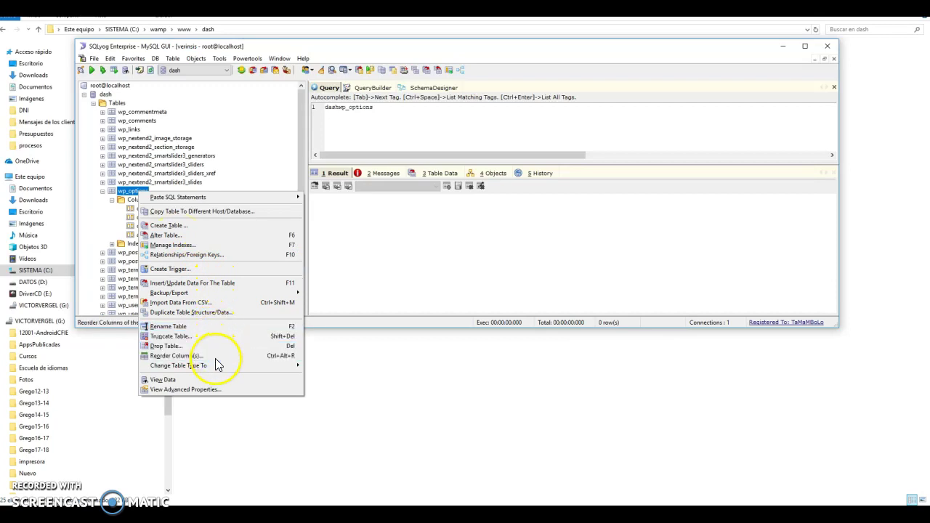
{"action": "left_click", "coordinate": [404, 135]}
{"action": "key", "text": "shift+Home"}
{"action": "left_click", "coordinate": [260, 109]}
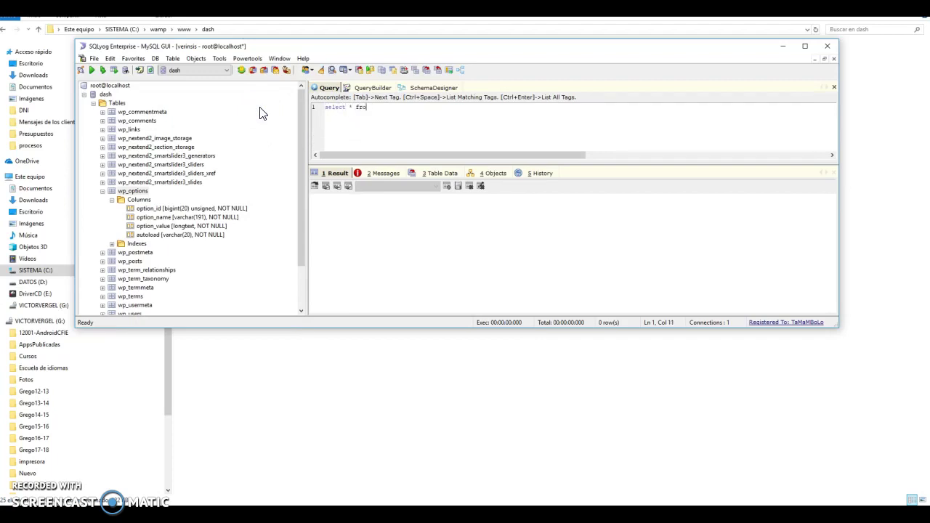
{"action": "double_click", "coordinate": [138, 191]}
{"action": "left_click", "coordinate": [313, 102]}
{"action": "left_click", "coordinate": [94, 68]}
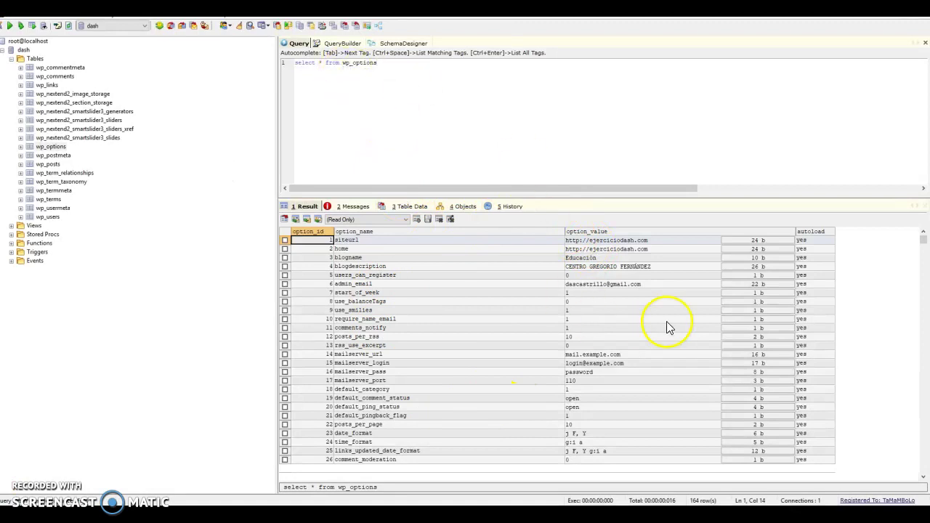
Switch the wp_options result grid from Read Only to editable
{"action": "left_click", "coordinate": [646, 241]}
{"action": "left_click", "coordinate": [646, 240]}
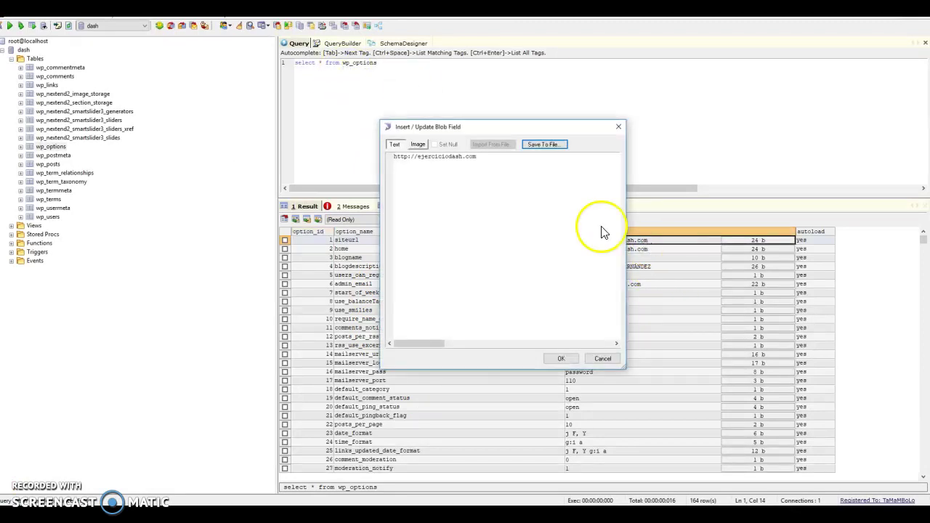
{"action": "left_click_drag", "start_coordinate": [488, 130], "coordinate": [395, 269]}
{"action": "key", "text": "Left"}
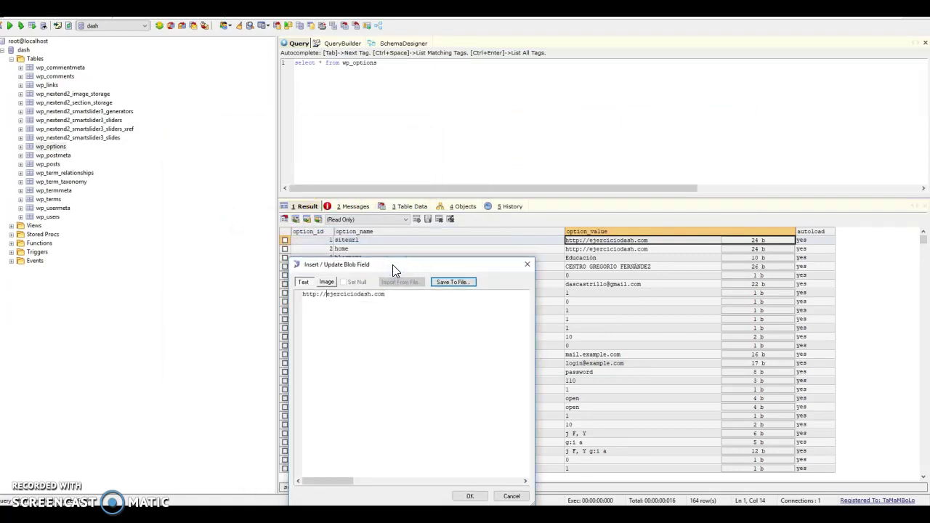
{"action": "left_click", "coordinate": [327, 293]}
{"action": "key", "text": "Left"}
{"action": "left_click", "coordinate": [528, 266]}
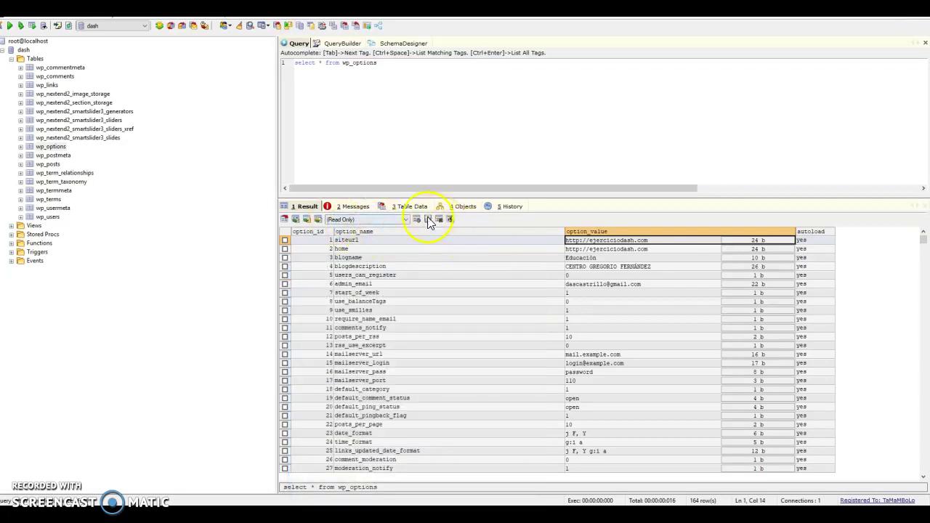
{"action": "right_click", "coordinate": [590, 240]}
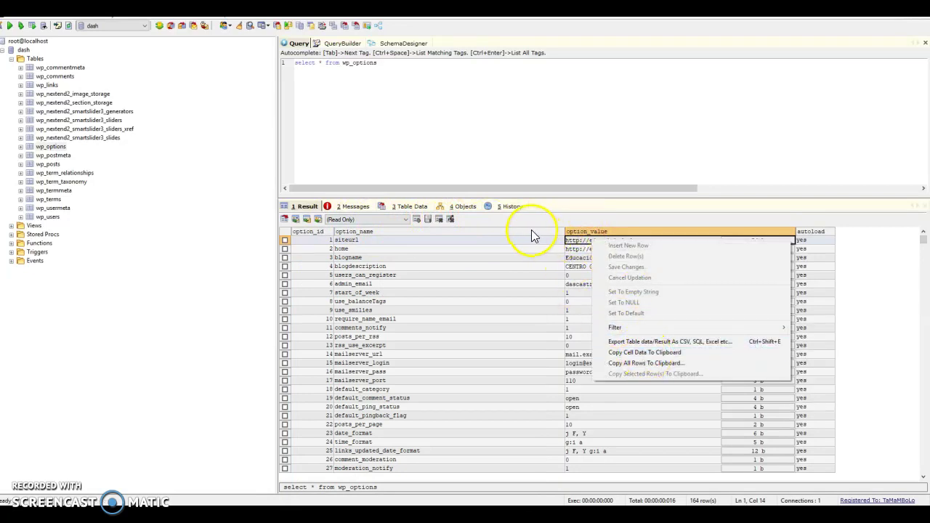
{"action": "left_click", "coordinate": [389, 219]}
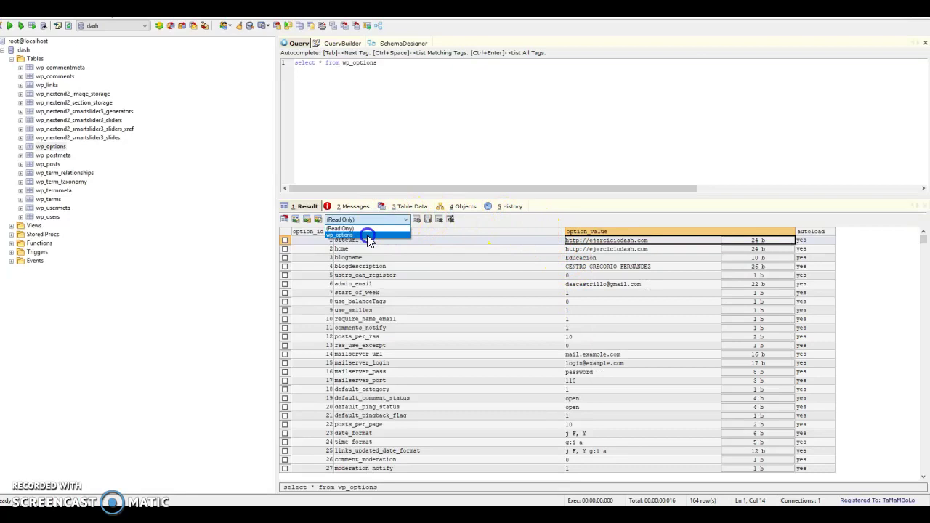
{"action": "left_click", "coordinate": [368, 236]}
{"action": "double_click", "coordinate": [615, 241]}
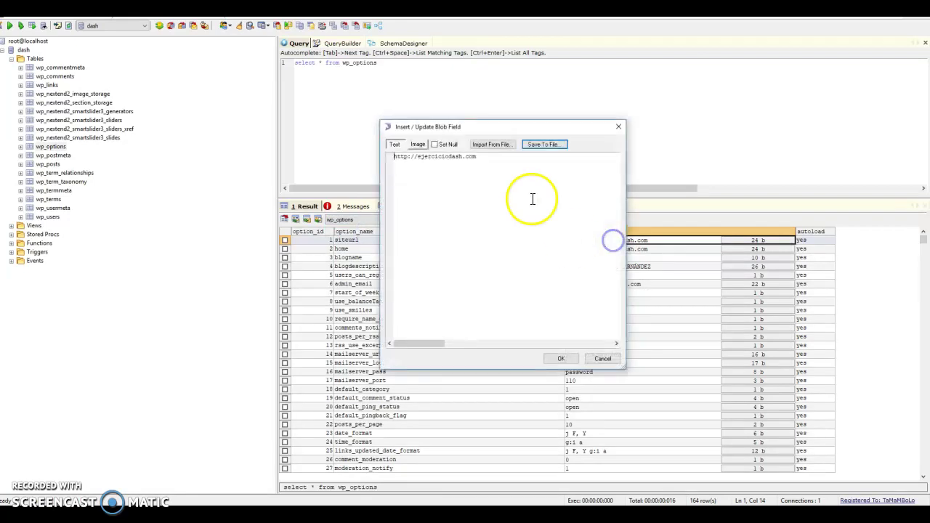
{"action": "double_click", "coordinate": [443, 160]}
{"action": "type", "text": "localhost/"}
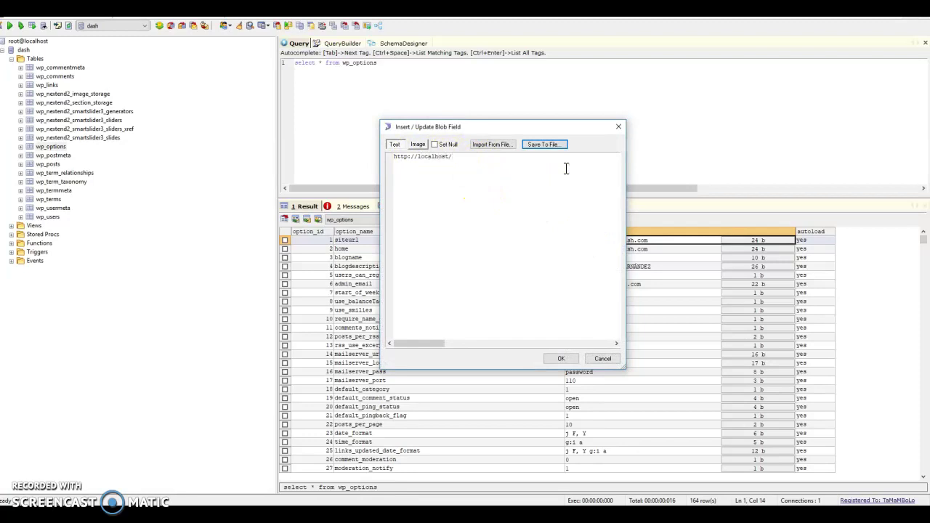
{"action": "left_click_drag", "start_coordinate": [393, 156], "coordinate": [475, 197]}
{"action": "key", "text": "ctrl+c"}
{"action": "left_click", "coordinate": [567, 360]}
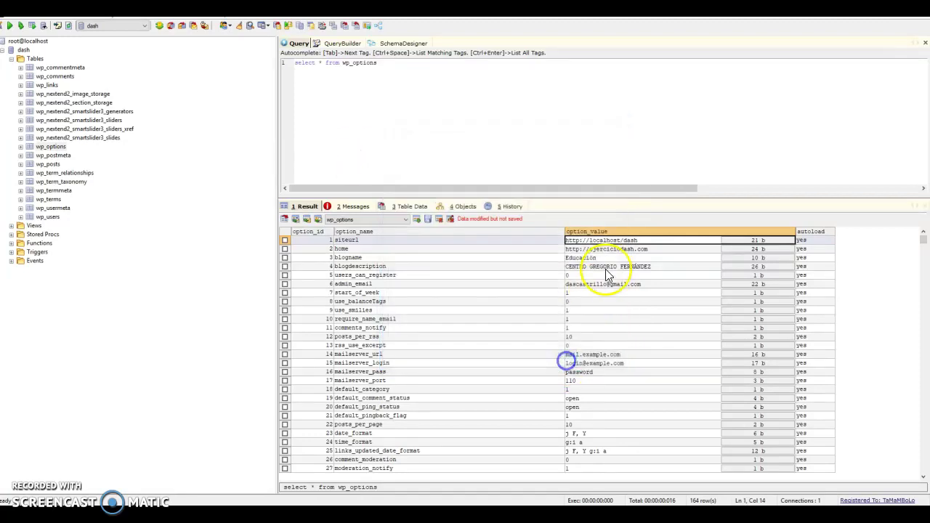
{"action": "double_click", "coordinate": [630, 249]}
{"action": "left_click_drag", "start_coordinate": [489, 157], "coordinate": [351, 156]}
{"action": "key", "text": "ctrl+v"}
{"action": "left_click", "coordinate": [561, 359]}
{"action": "left_click", "coordinate": [585, 320]}
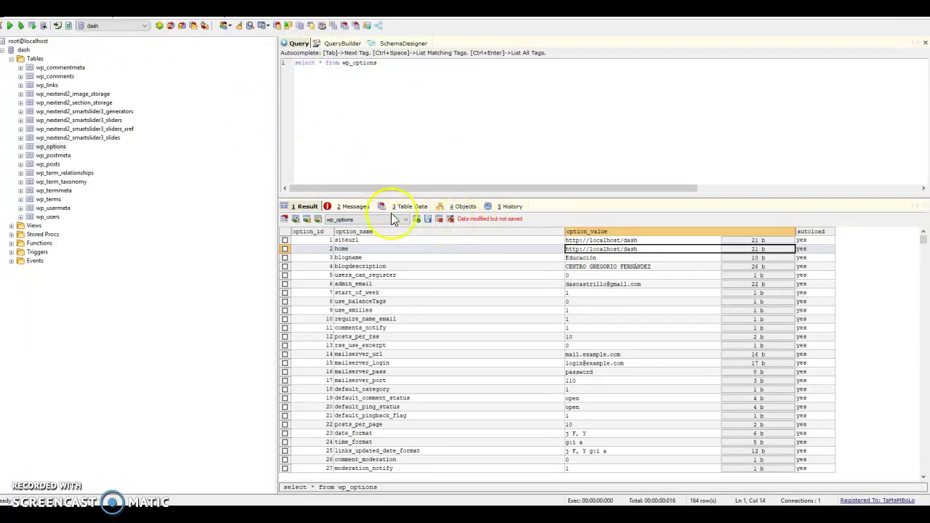
{"action": "left_click", "coordinate": [608, 259]}
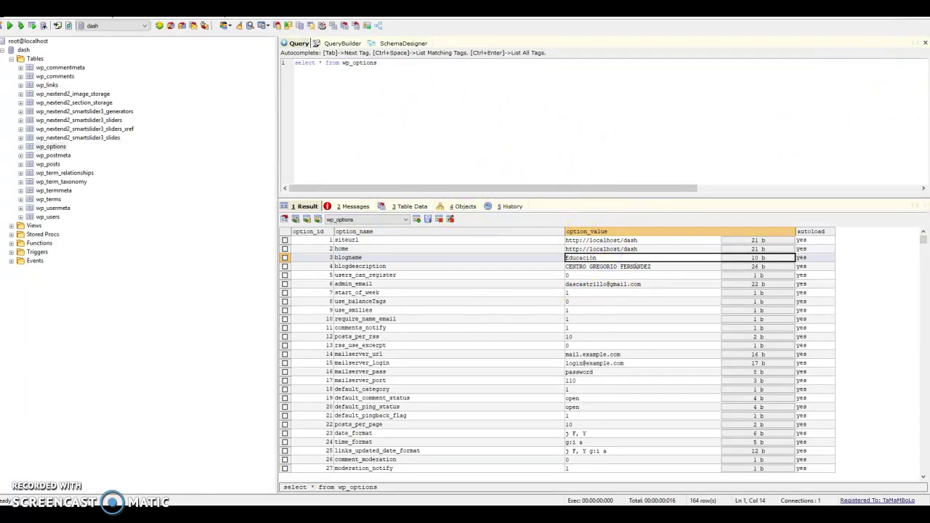
Reload localhost/dash/ in Firefox, see the database connection error persist, and return to the dash folder
{"action": "mouse_move", "coordinate": [270, 515]}
{"action": "left_click", "coordinate": [336, 486]}
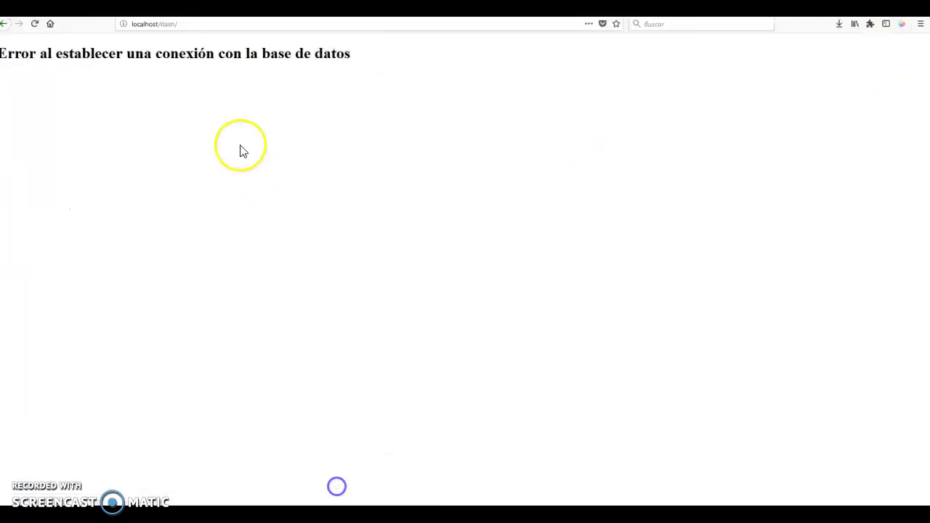
{"action": "left_click", "coordinate": [34, 24]}
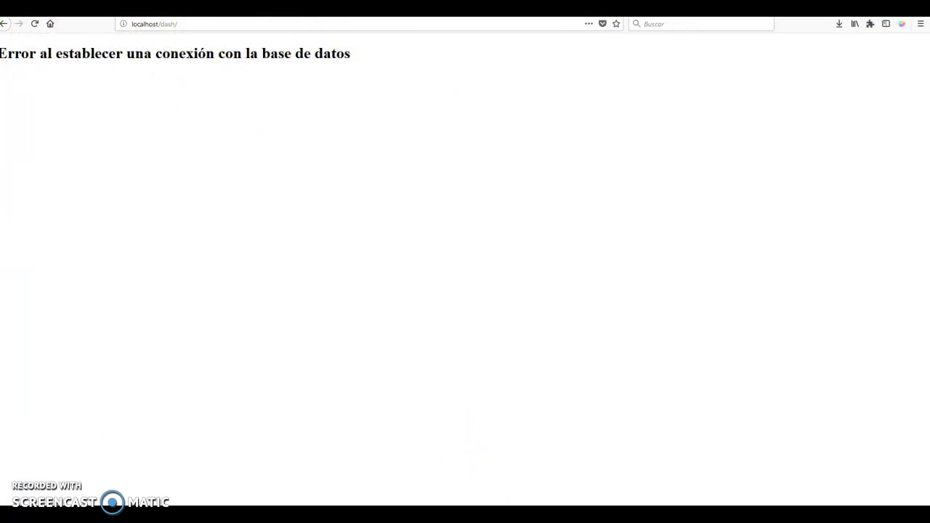
{"action": "left_click", "coordinate": [411, 474]}
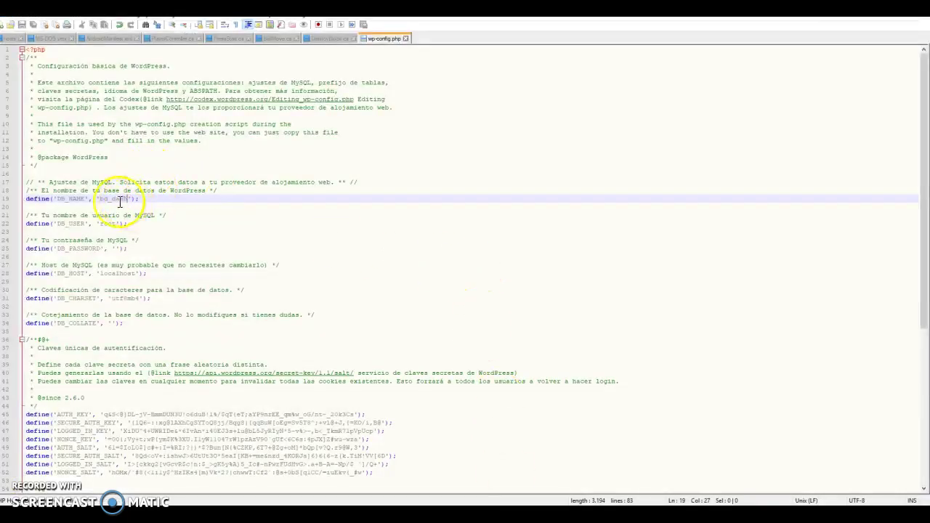
Select the bd_dash DB_NAME value and check the actual database name in SQLyog
{"action": "left_click_drag", "start_coordinate": [101, 198], "coordinate": [128, 200]}
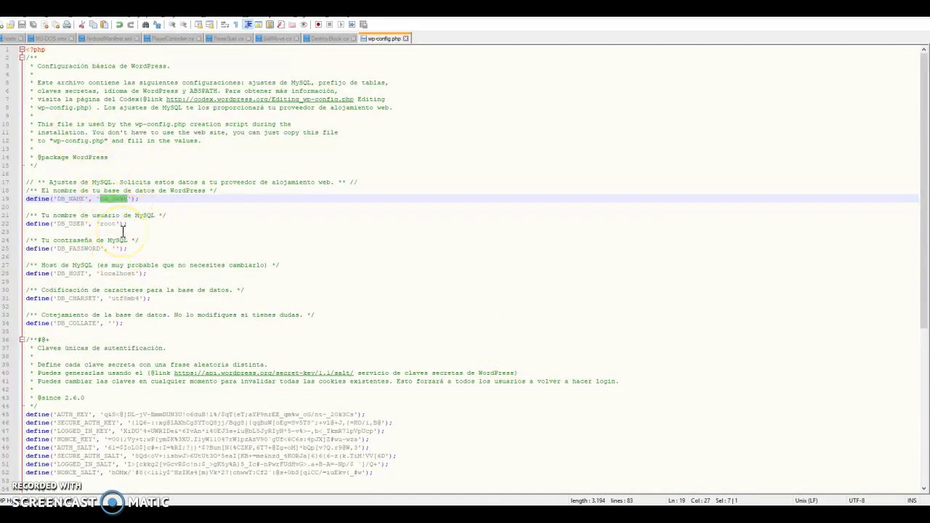
{"action": "key", "text": "alt+Tab"}
{"action": "key", "text": "alt+Tab"}
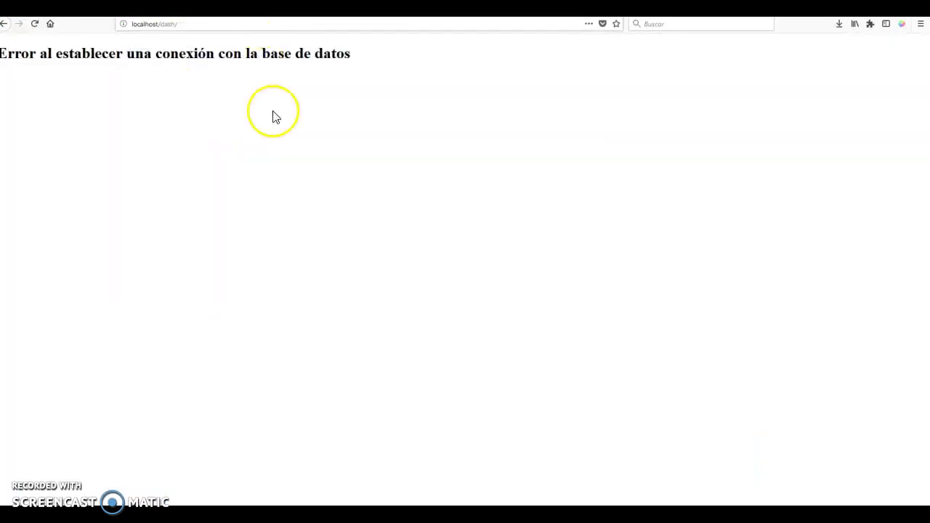
{"action": "key", "text": "alt+Tab"}
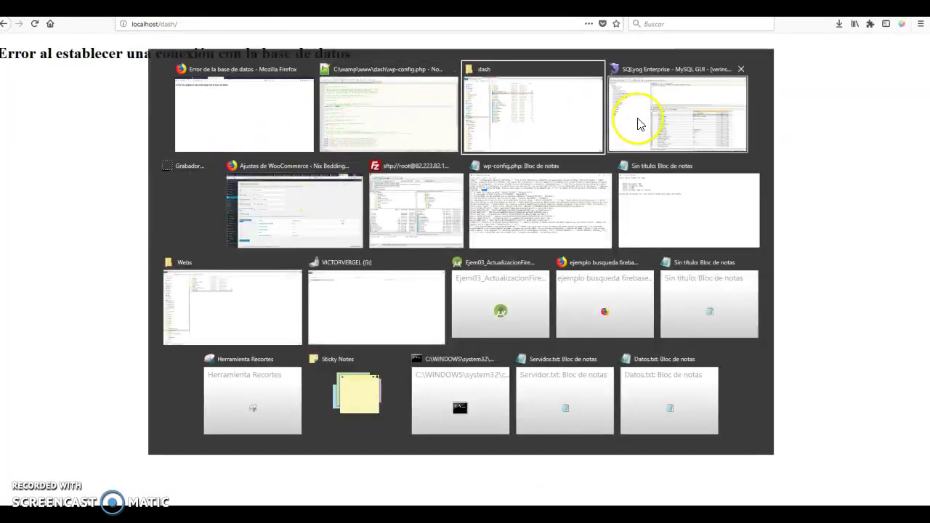
{"action": "left_click", "coordinate": [640, 120]}
{"action": "key", "text": "alt+Tab"}
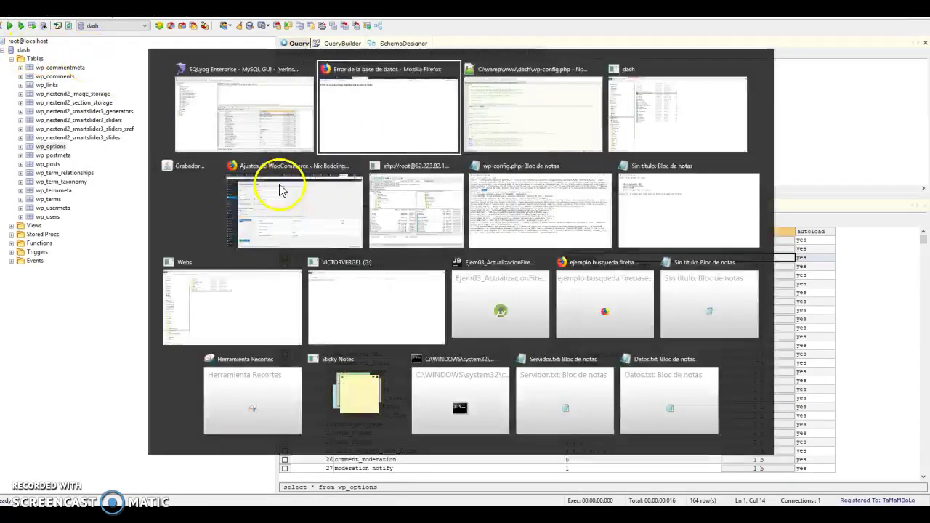
{"action": "left_click", "coordinate": [308, 174]}
{"action": "key", "text": "alt+Tab"}
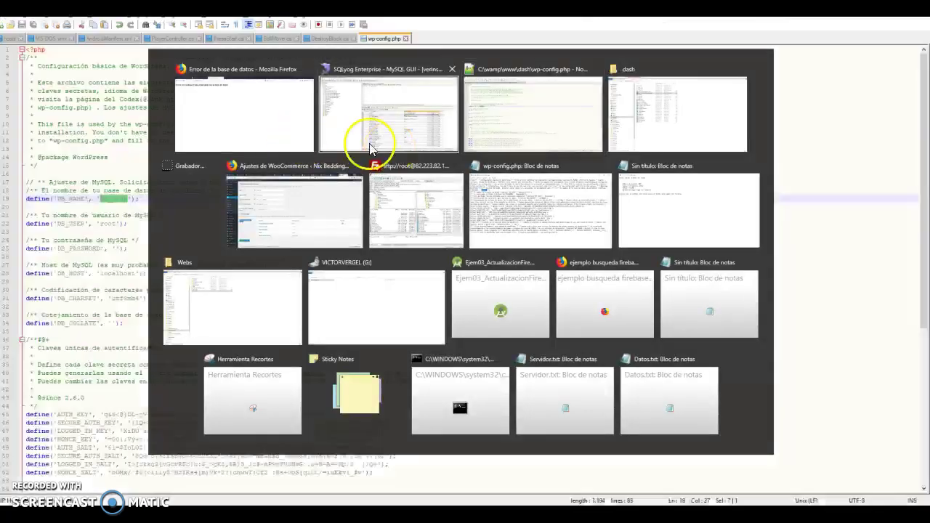
{"action": "left_click", "coordinate": [373, 135]}
Set DB_NAME to 'dash', save wp-config.php, and reload localhost/dash in Firefox
{"action": "left_click", "coordinate": [111, 199]}
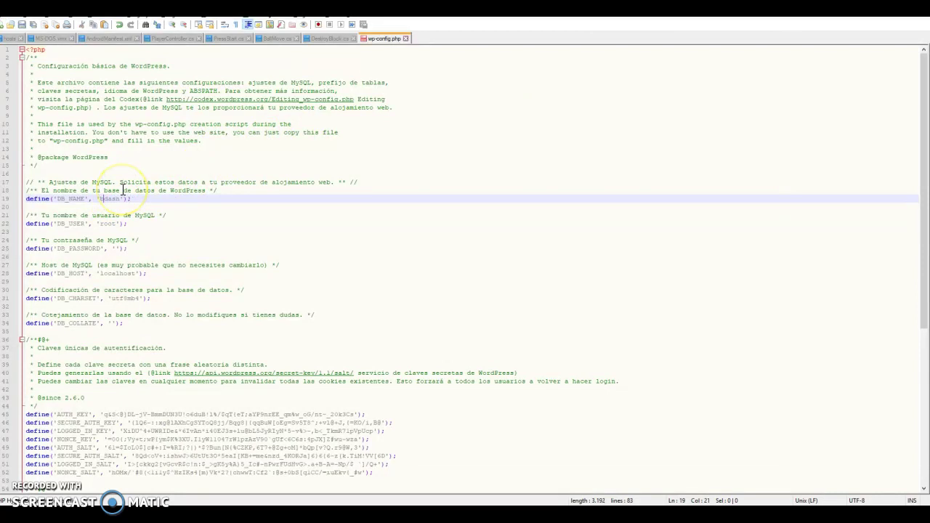
{"action": "left_click", "coordinate": [27, 28]}
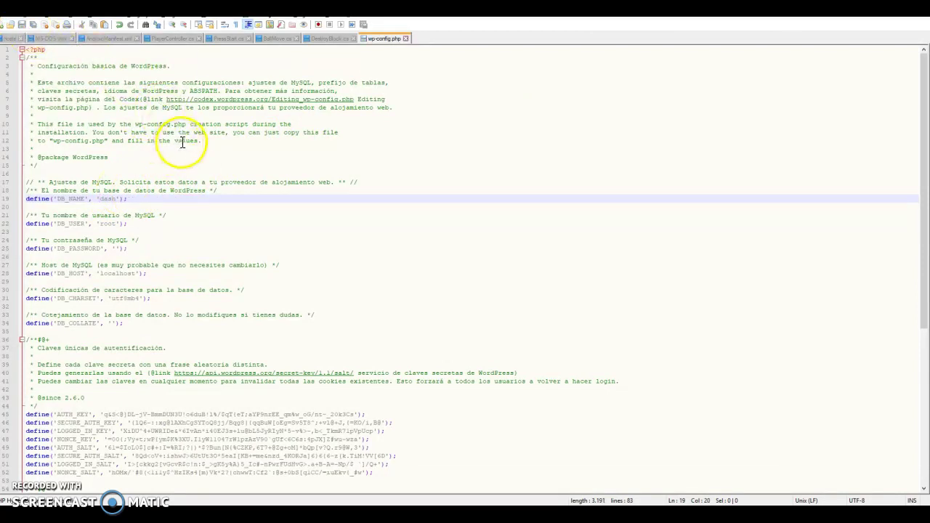
{"action": "key", "text": "alt+Tab"}
{"action": "left_click", "coordinate": [187, 132]}
{"action": "left_click", "coordinate": [35, 23]}
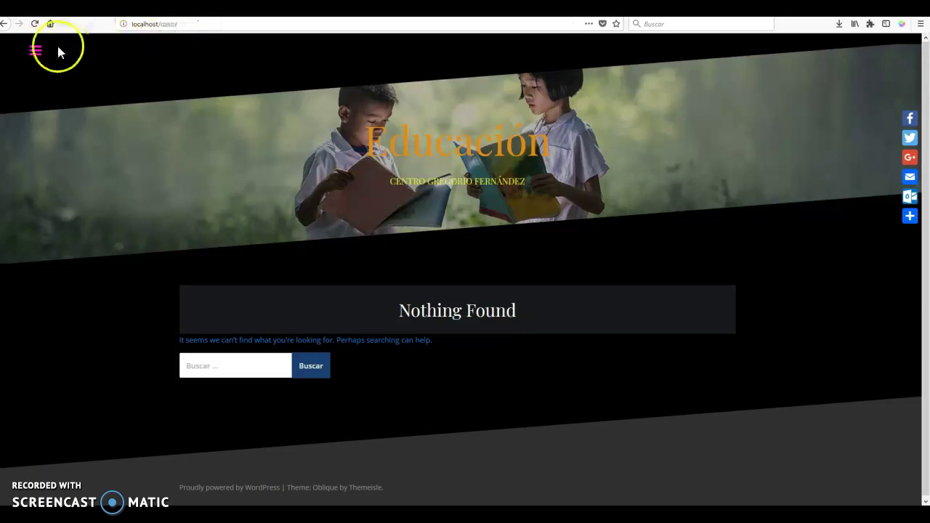
Open the Educación site's side navigation from the top-left hamburger icon
{"action": "left_click", "coordinate": [35, 50]}
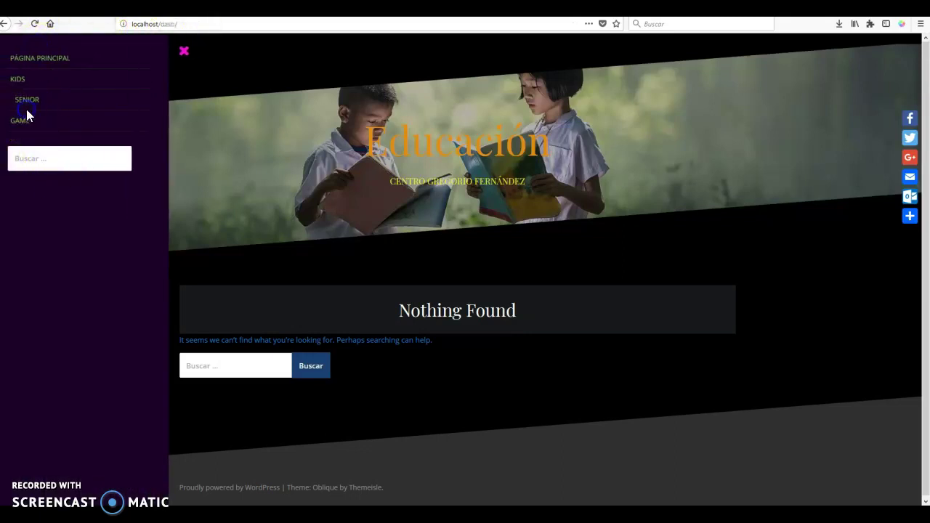